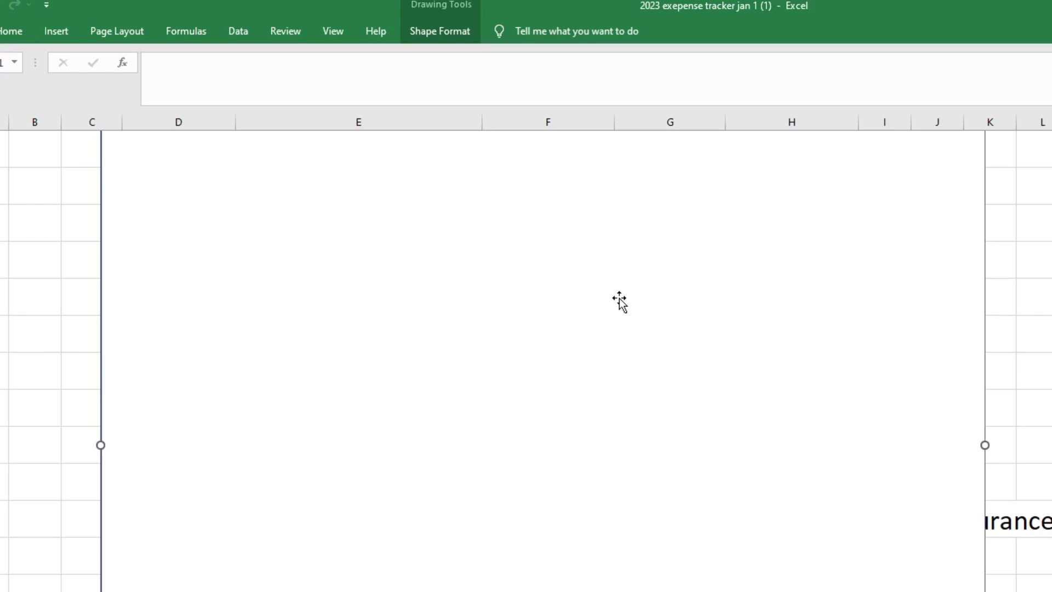
# Slide the white cover shape down to uncover the two 22-Mar Gift Card rows and select their amounts and the Misc category
pyautogui.moveTo(590, 181); pyautogui.dragTo(590, 195)
pyautogui.click(294, 147)
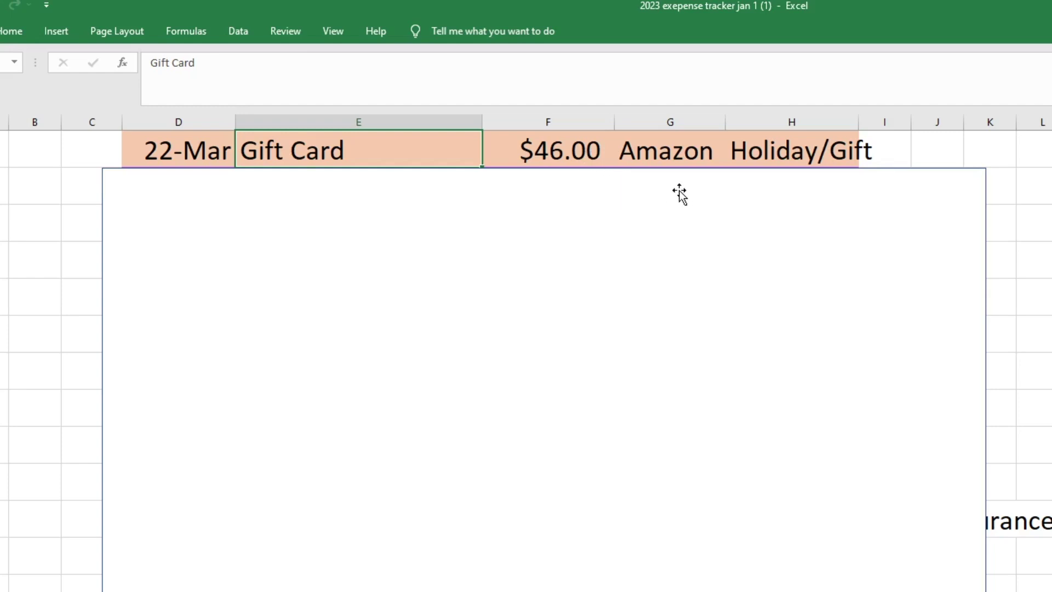
pyautogui.moveTo(652, 200); pyautogui.dragTo(652, 230)
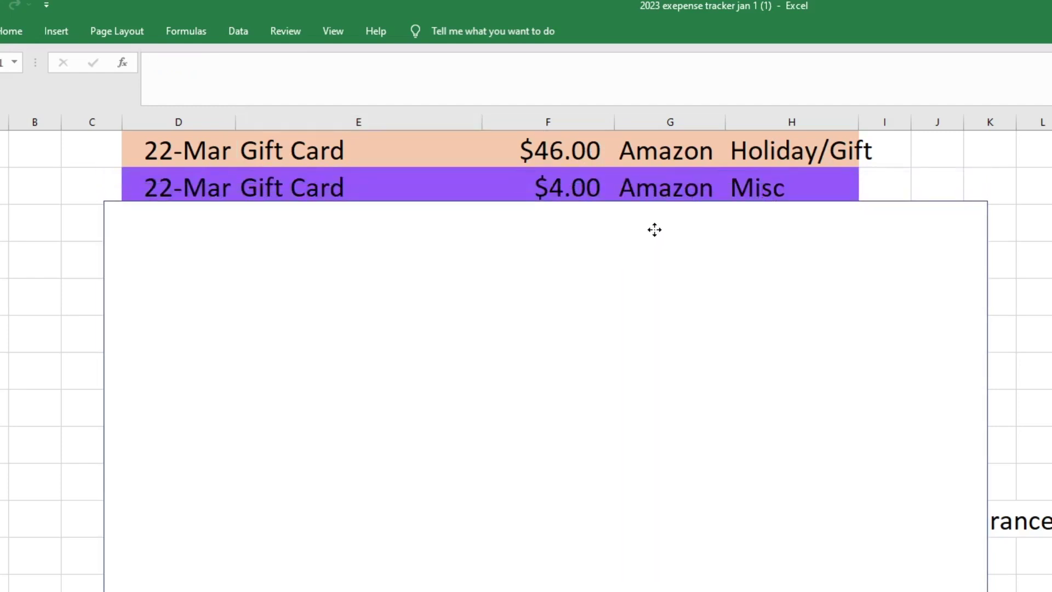
pyautogui.click(542, 179)
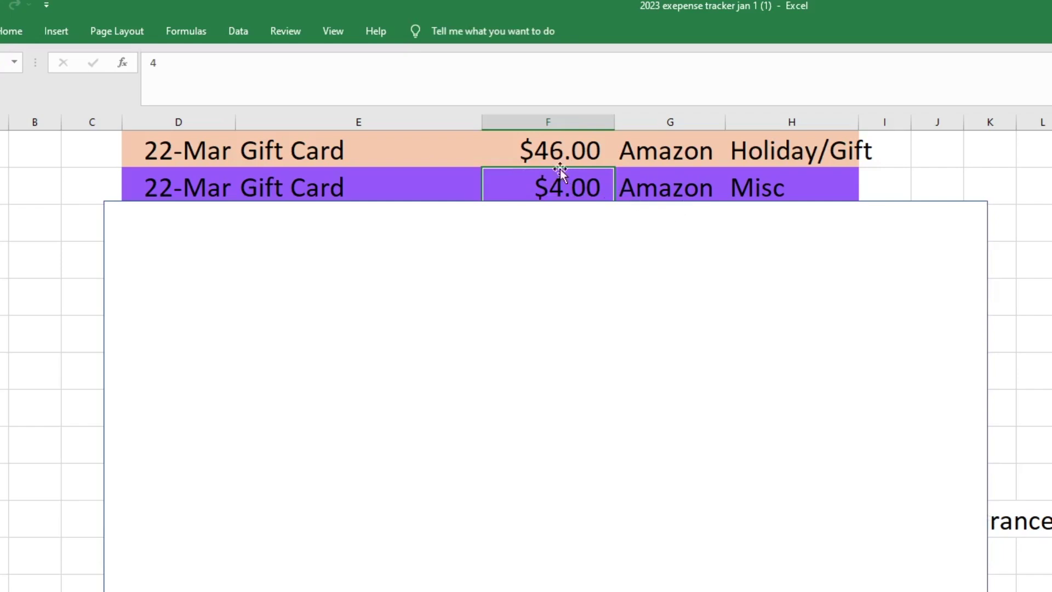
pyautogui.moveTo(564, 145); pyautogui.dragTo(566, 186)
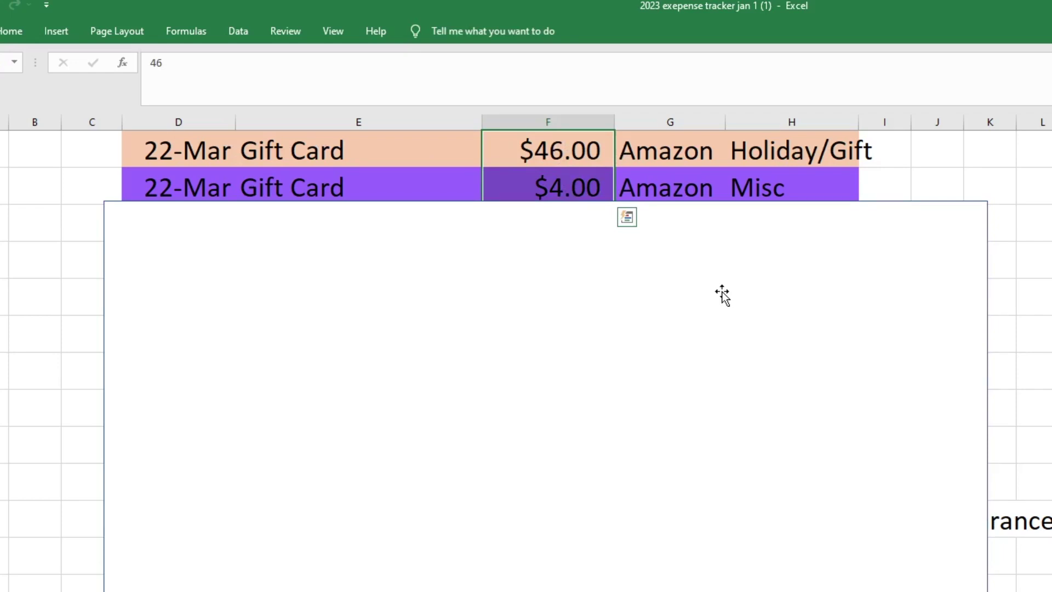
pyautogui.click(755, 188)
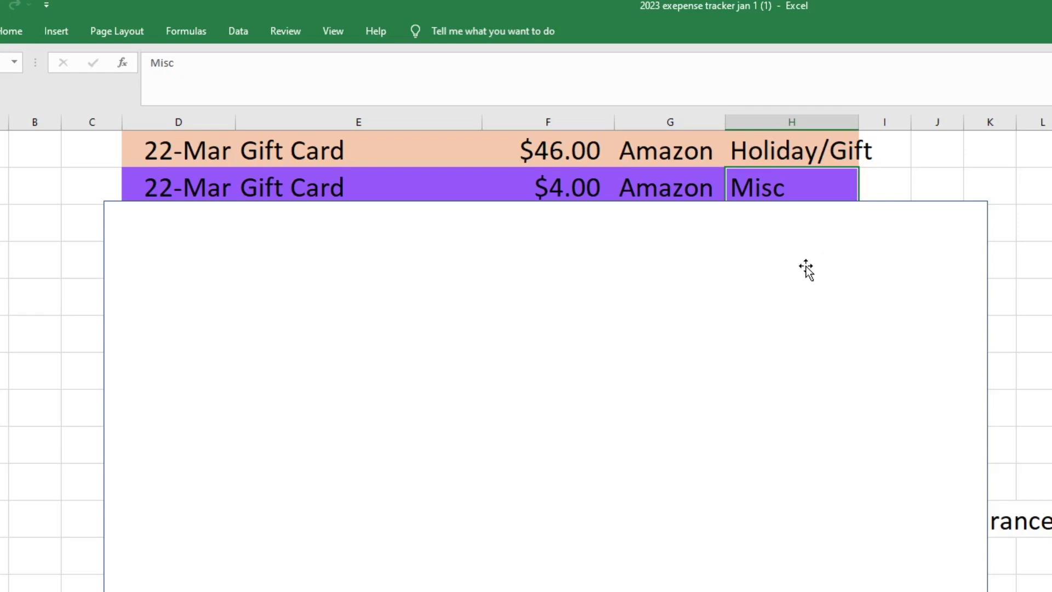
# Slide the cover shape down to uncover the 23-Mar Etsy row and select its description, amount and category in turn
pyautogui.moveTo(521, 241); pyautogui.dragTo(521, 282)
pyautogui.click(367, 228)
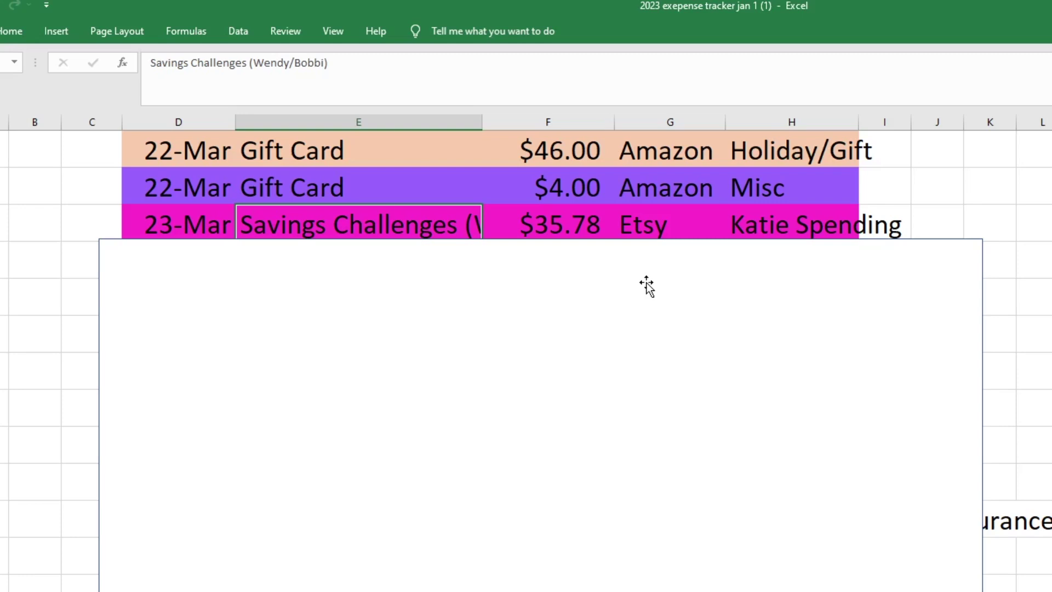
pyautogui.click(608, 224)
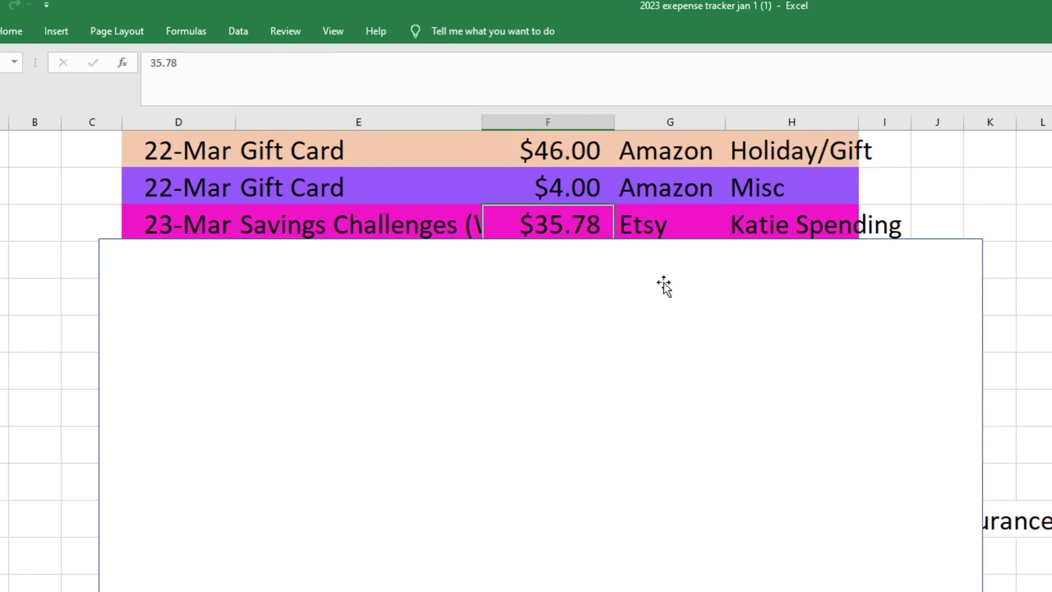
pyautogui.click(810, 226)
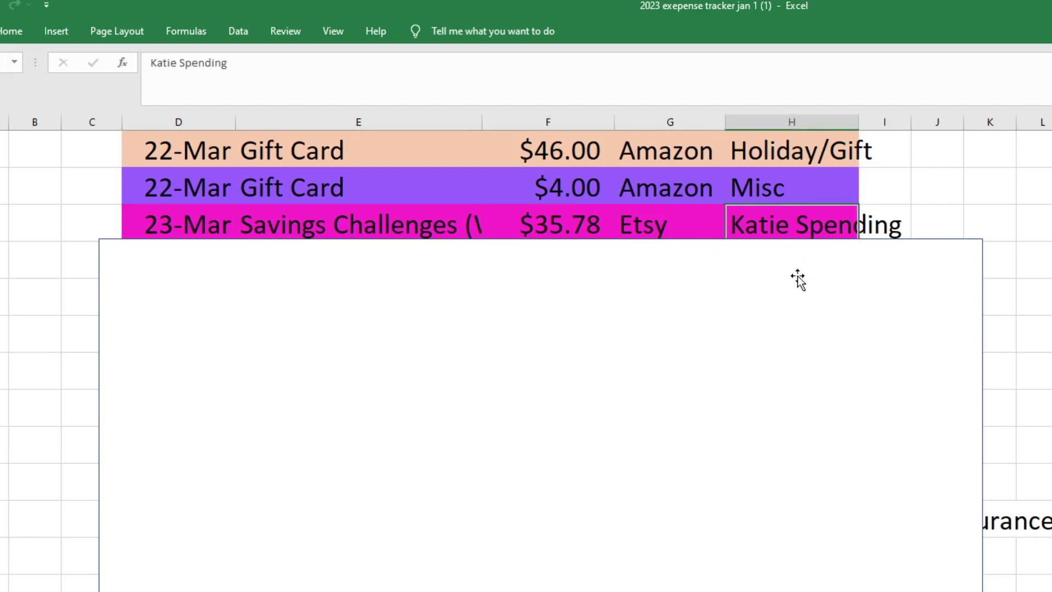
# Uncover the 23-Mar Food row from Kroger and step through its cells from description to category
pyautogui.moveTo(798, 279); pyautogui.dragTo(800, 321)
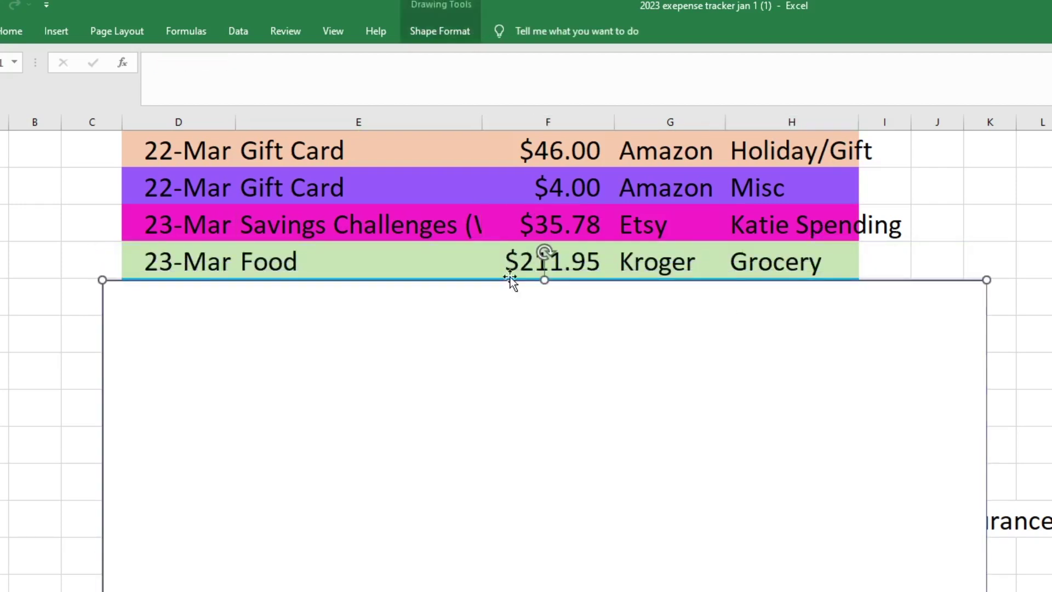
pyautogui.click(318, 256)
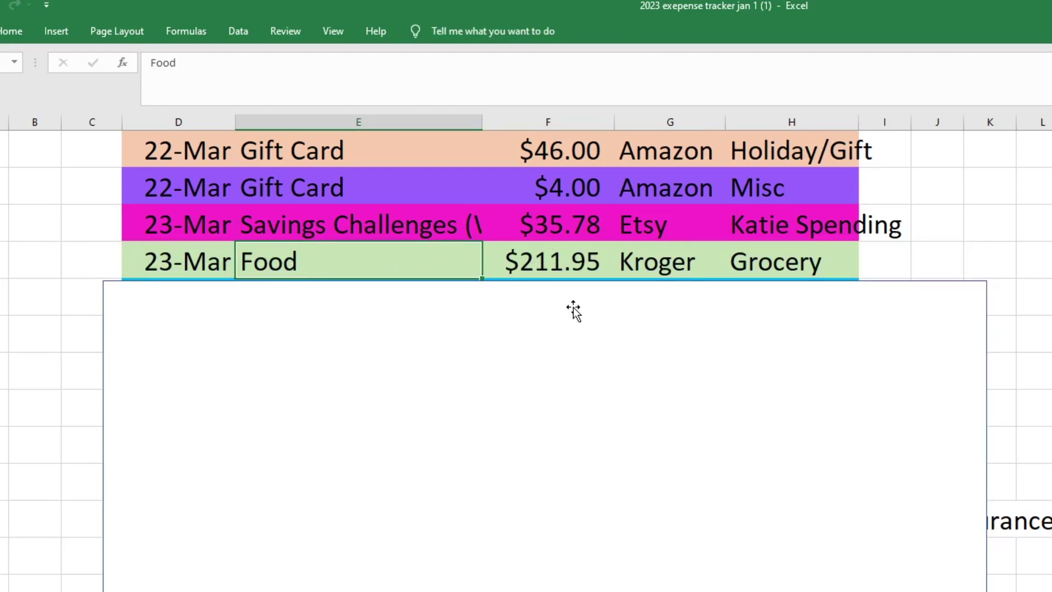
pyautogui.press('Right')
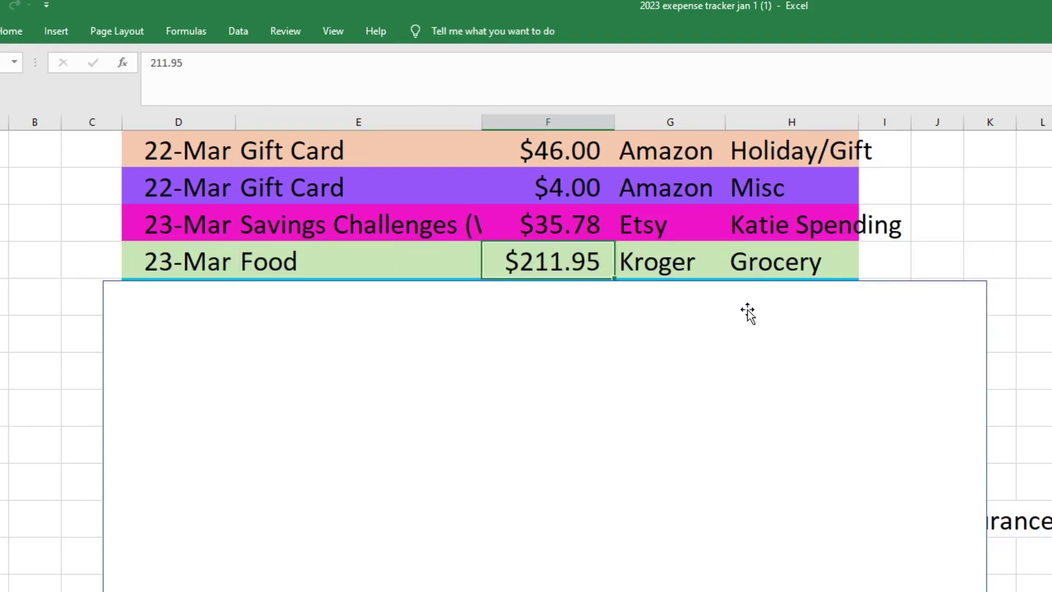
pyautogui.press('Right')
pyautogui.press('Right')
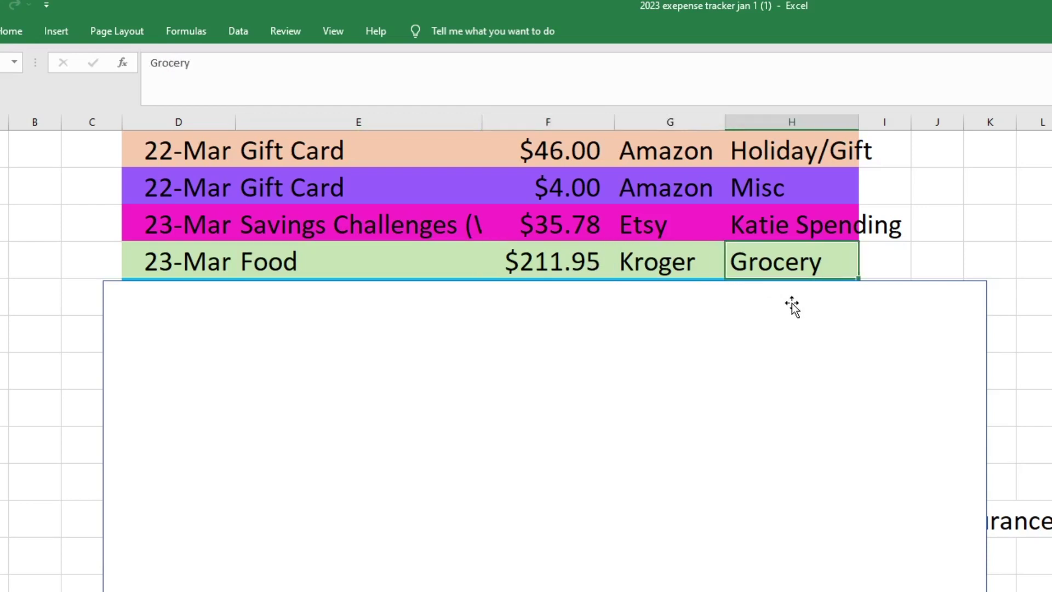
# Uncover the Dog Treats/Cat Food row and step through its description, amount and store cells
pyautogui.moveTo(792, 304); pyautogui.dragTo(790, 339)
pyautogui.click(388, 299)
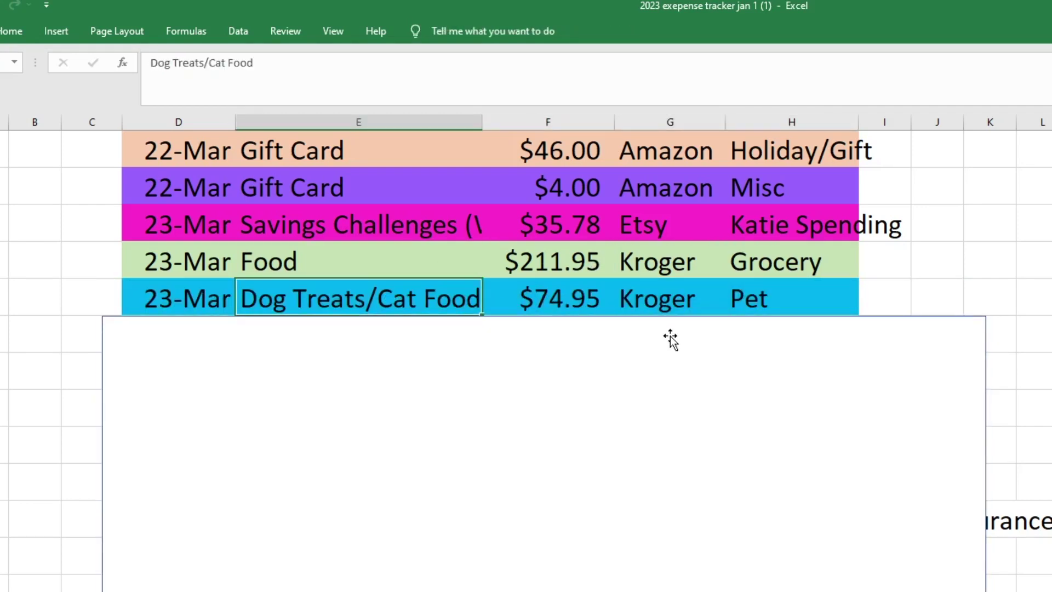
pyautogui.press('Right')
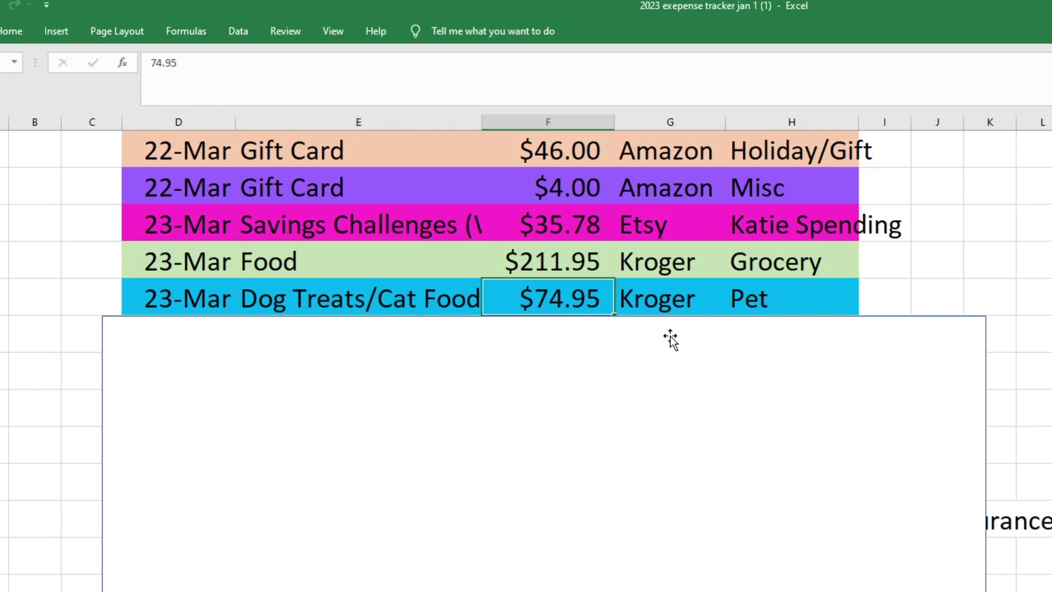
pyautogui.press('Right')
pyautogui.press('Right')
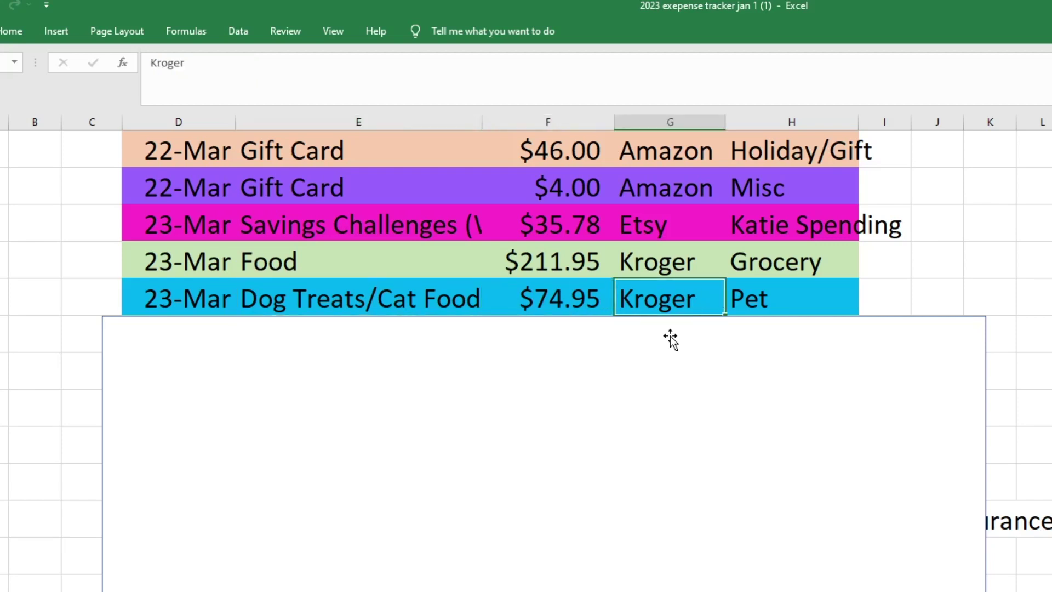
# Uncover the Protein Bars row and step through its cells from description to the Grocery category
pyautogui.moveTo(671, 338); pyautogui.dragTo(662, 371)
pyautogui.click(315, 328)
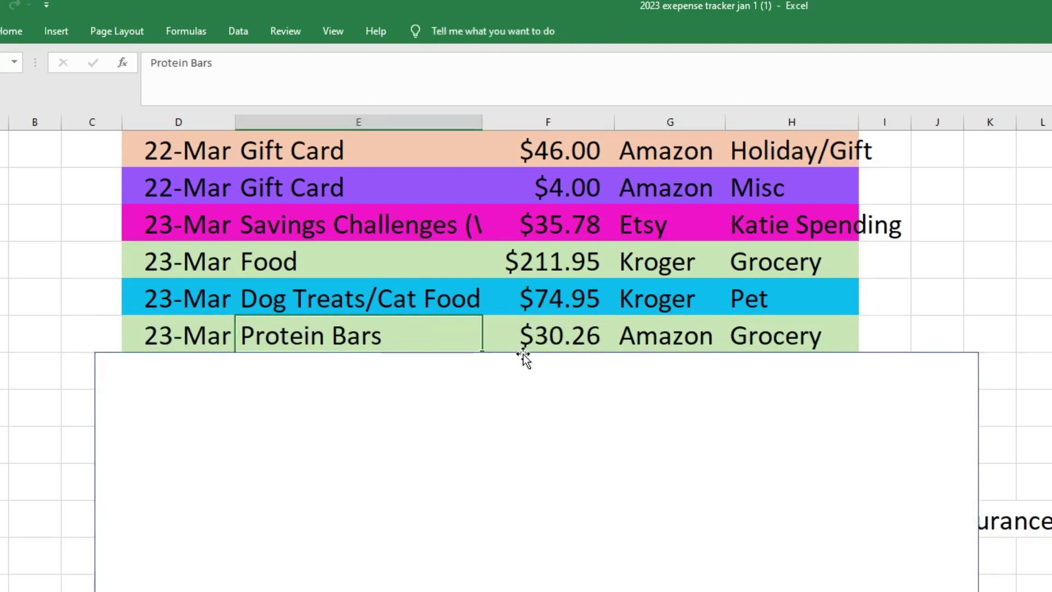
pyautogui.press('Right')
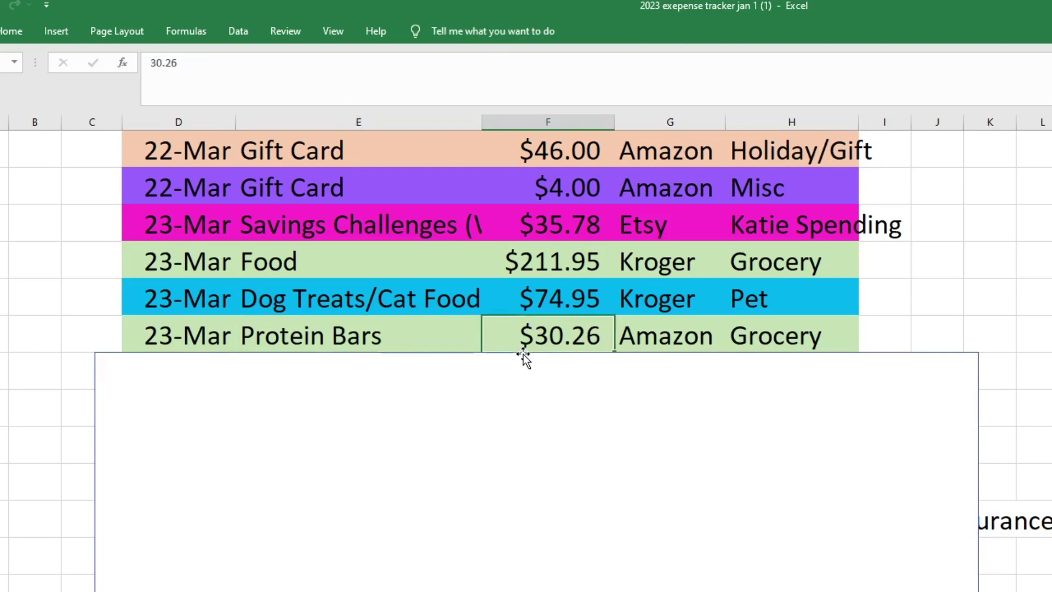
pyautogui.press('Right')
pyautogui.press('Right')
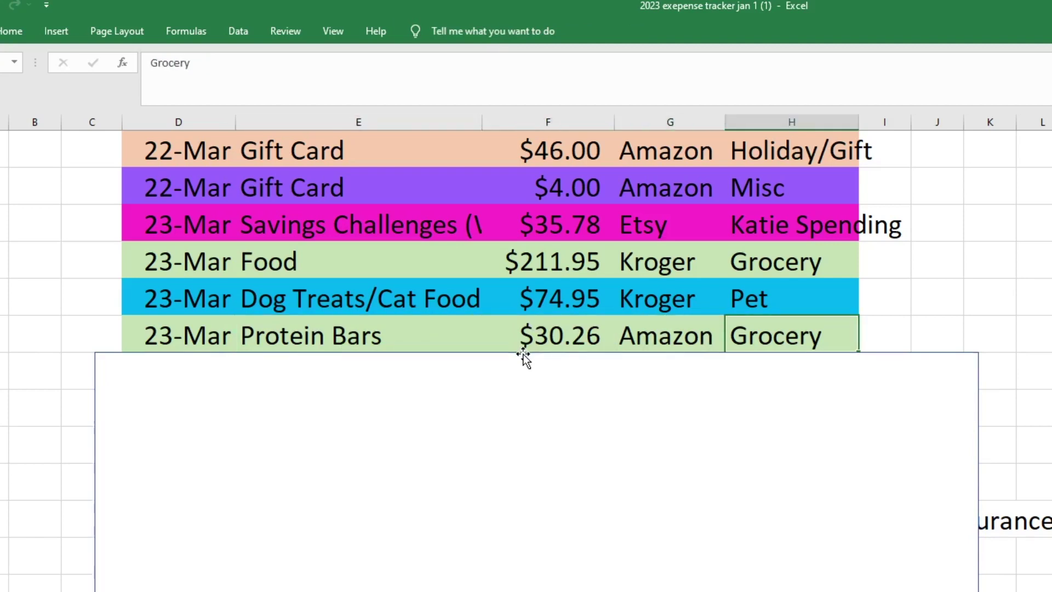
# Uncover the 23-Mar shirt purchase row below Protein Bars and select its description and amount in turn
pyautogui.moveTo(759, 444); pyautogui.dragTo(774, 480)
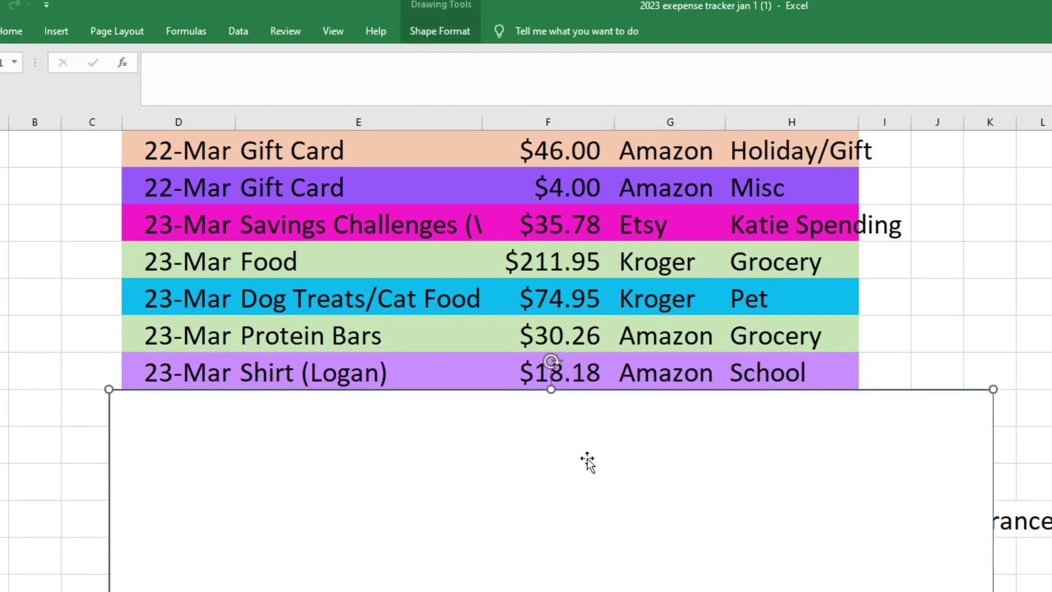
pyautogui.click(294, 378)
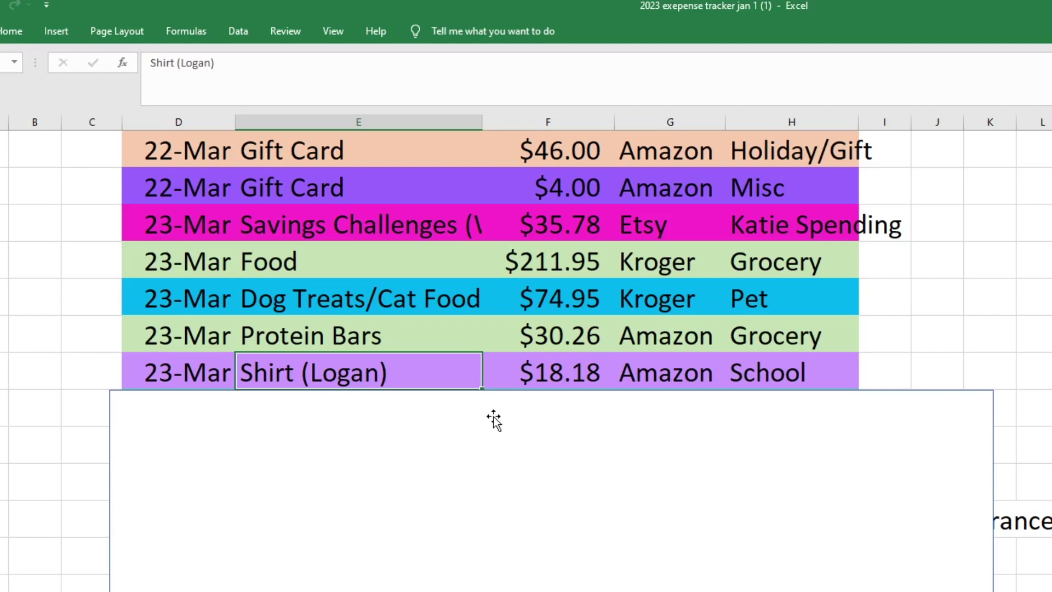
pyautogui.press('Right')
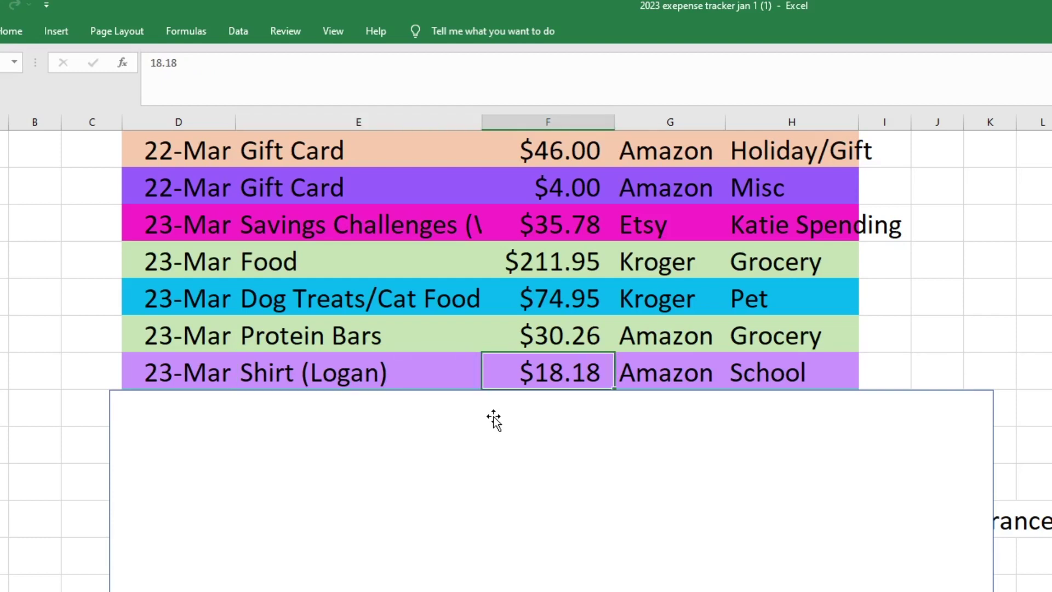
# Uncover the 24-Mar Dinner With Friends row and step through its cells from description to category
pyautogui.click(491, 436)
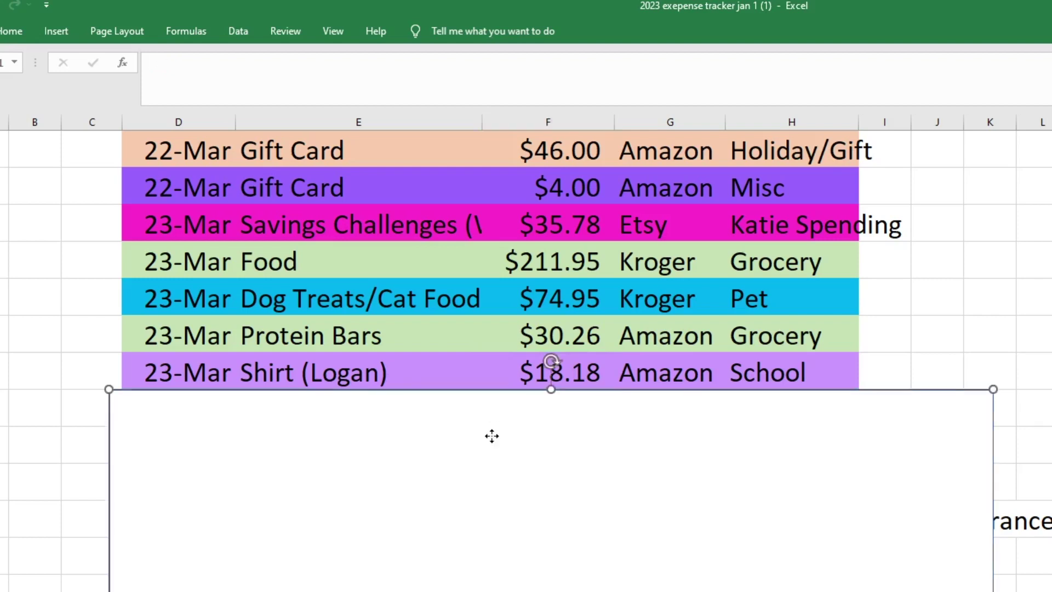
pyautogui.moveTo(491, 436); pyautogui.dragTo(494, 473)
pyautogui.click(296, 412)
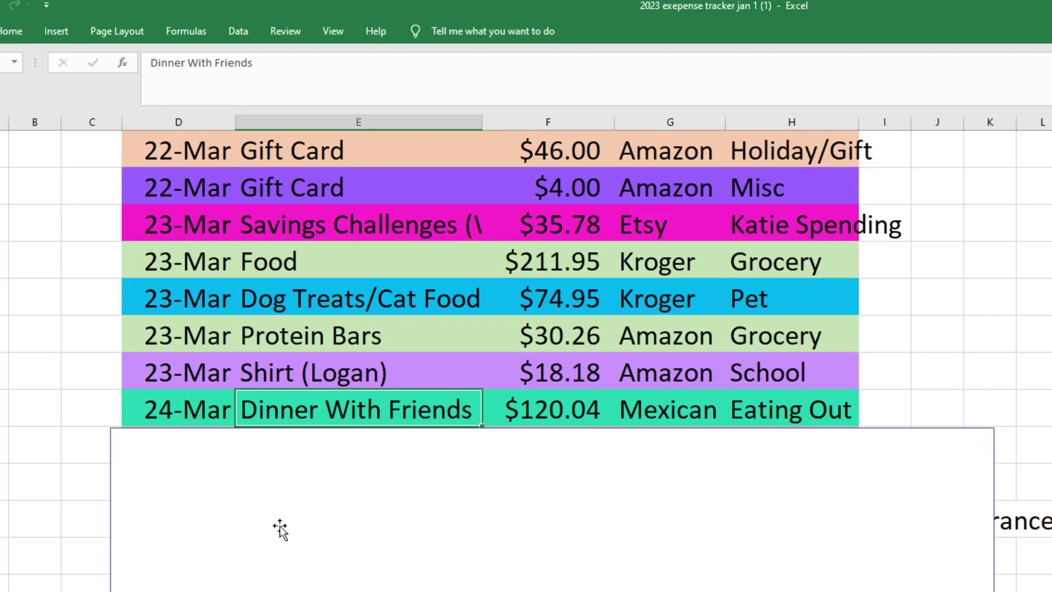
pyautogui.press('Right')
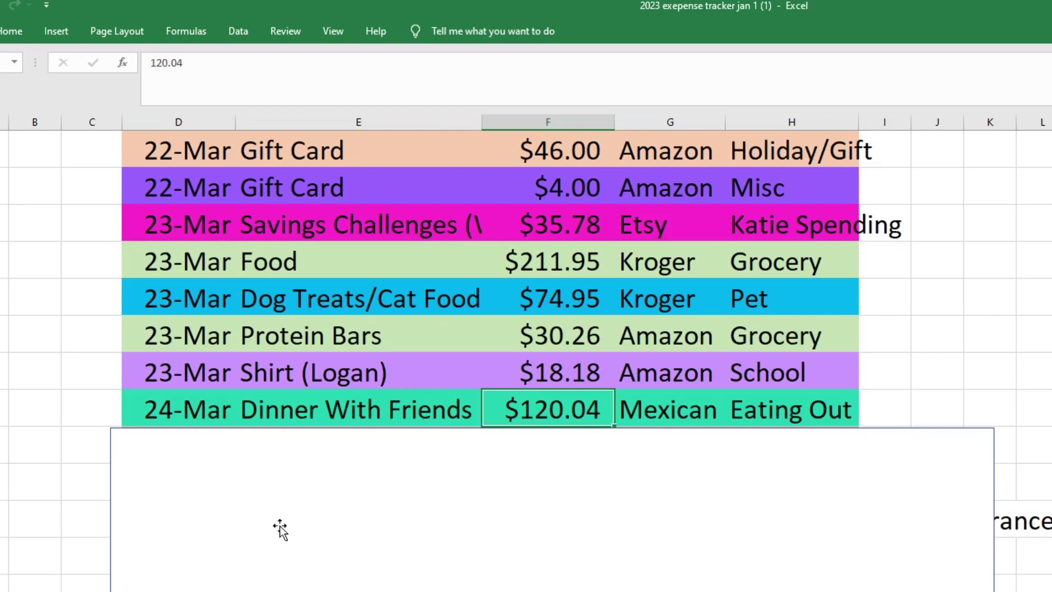
pyautogui.press('Right')
pyautogui.press('Right')
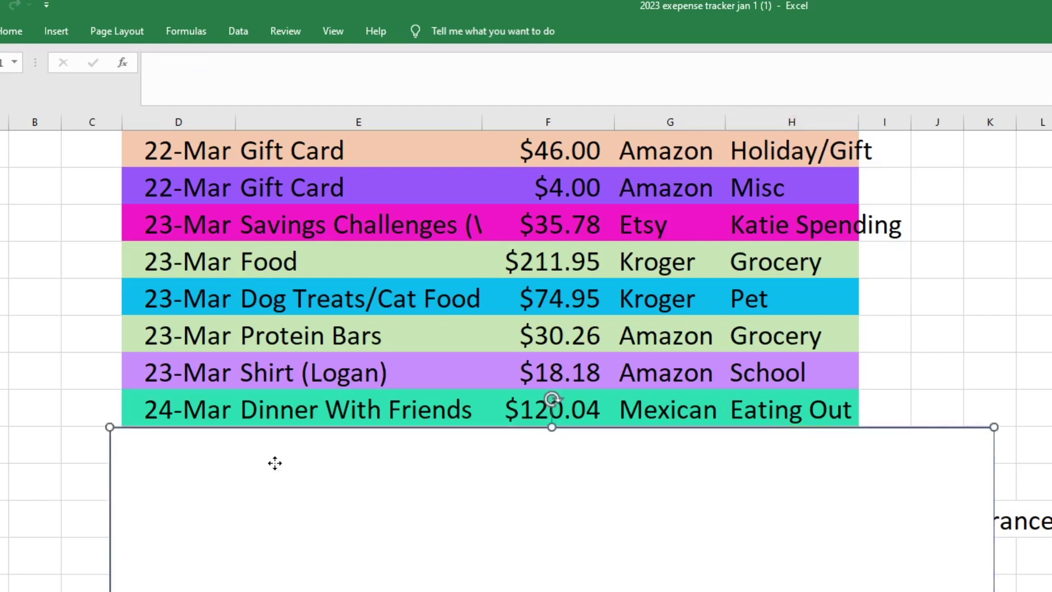
# Move the cover shape below the 24-Mar Gas (Chrysler) row and step through that row's description, amount, store and category
pyautogui.moveTo(274, 463); pyautogui.dragTo(547, 439)
pyautogui.click(381, 444)
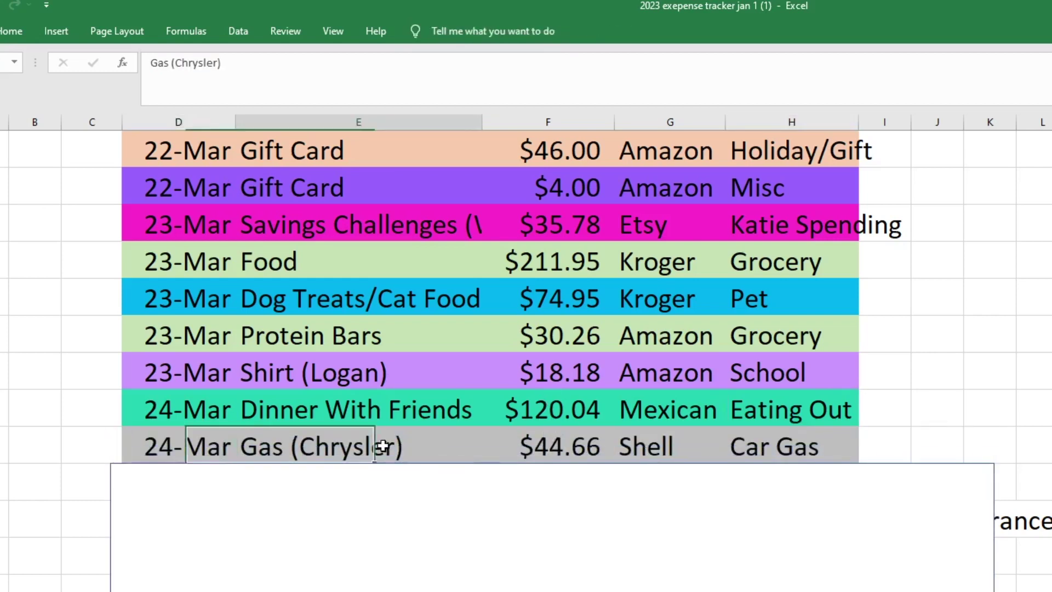
pyautogui.press('Right')
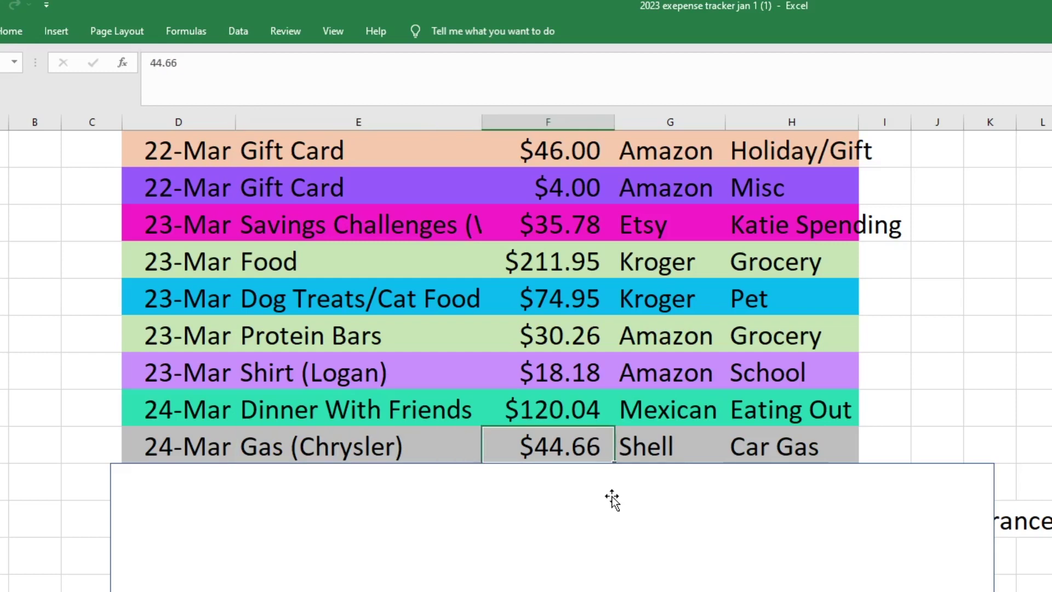
pyautogui.press('Right')
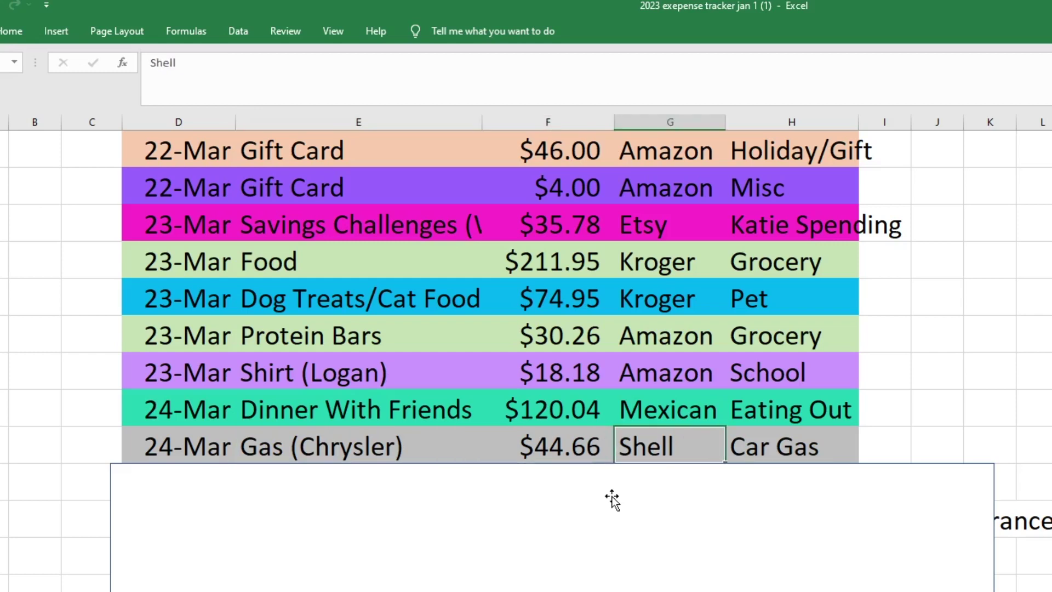
pyautogui.press('Right')
# Uncover the 25-Mar Boys' Chores row and step through its cells from description to category
pyautogui.moveTo(602, 498); pyautogui.dragTo(604, 533)
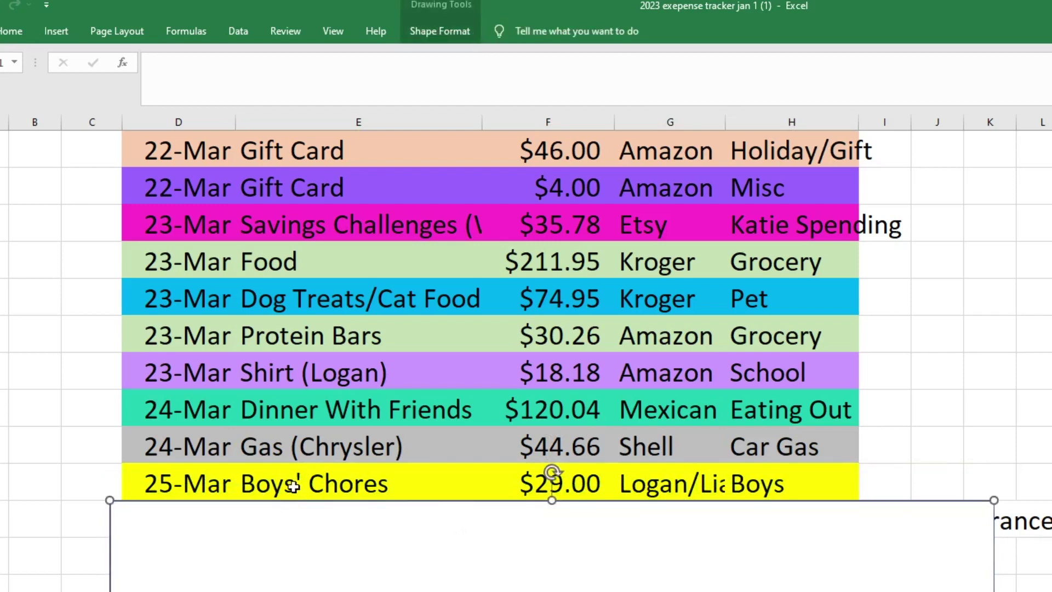
pyautogui.click(294, 486)
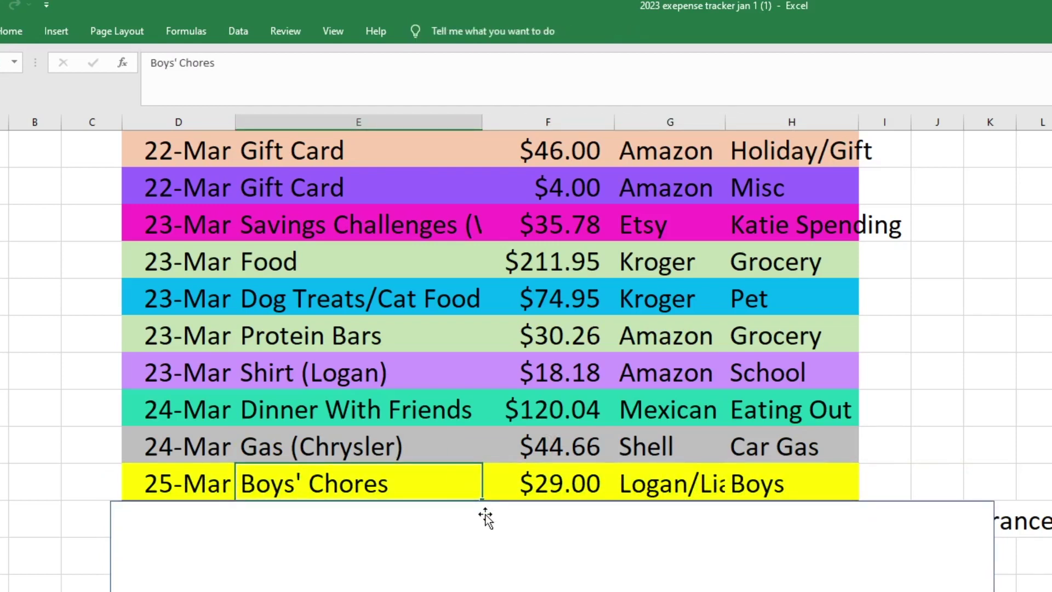
pyautogui.press('Right')
pyautogui.press('Right')
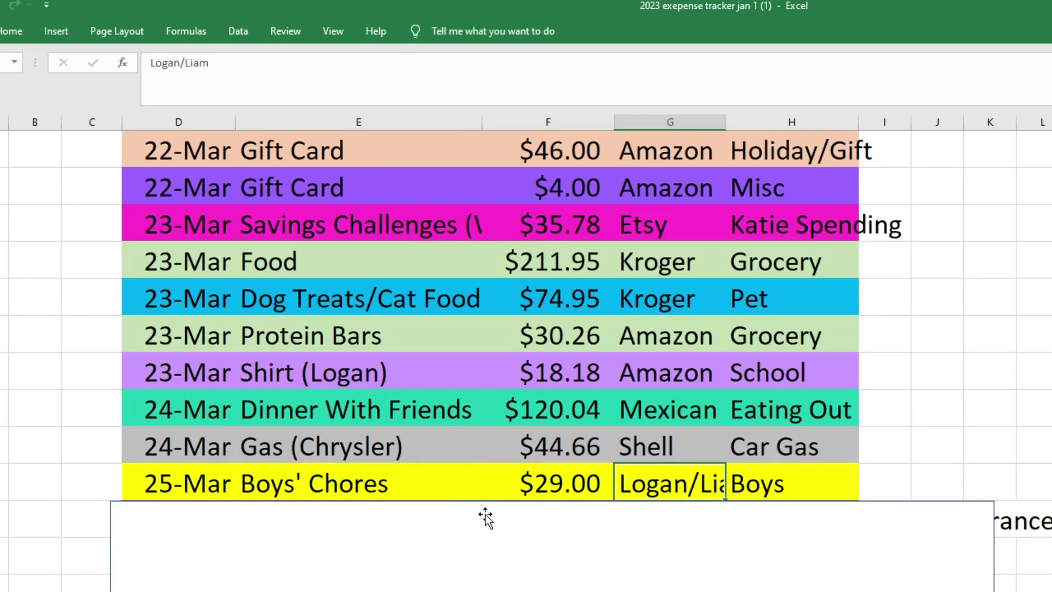
pyautogui.press('Right')
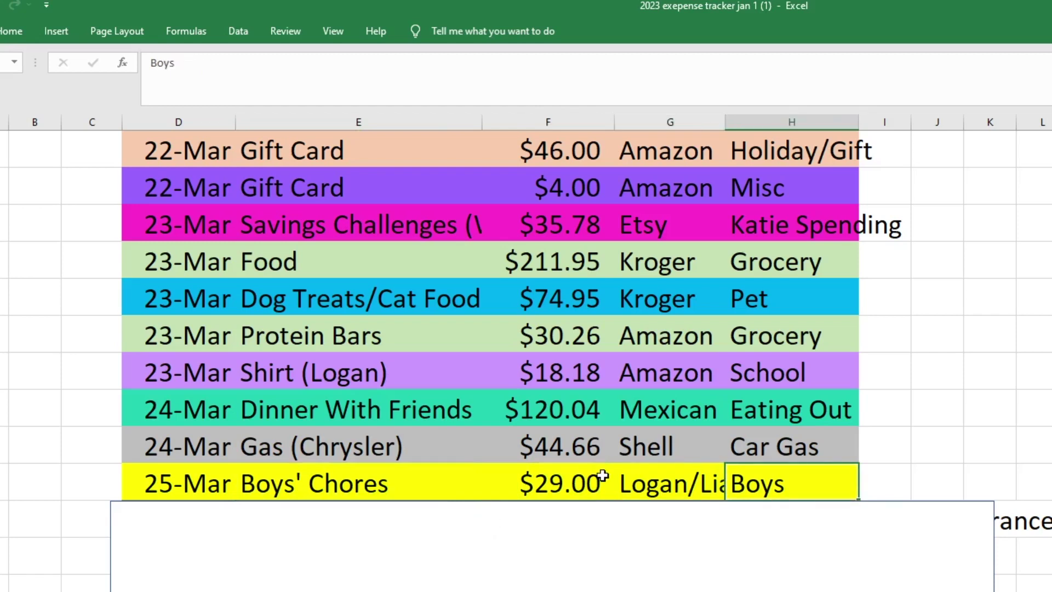
# Uncover the 25-Mar Emissons Test row and select its description, amount and category in turn
pyautogui.scroll(-2, 604, 471)
pyautogui.click(393, 327)
pyautogui.click(320, 307)
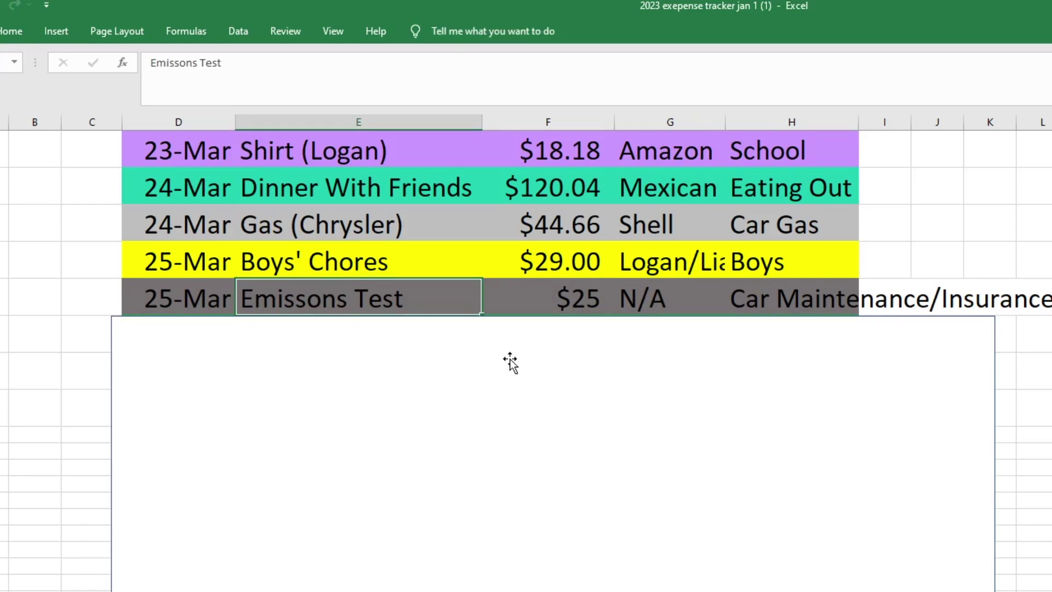
pyautogui.click(576, 300)
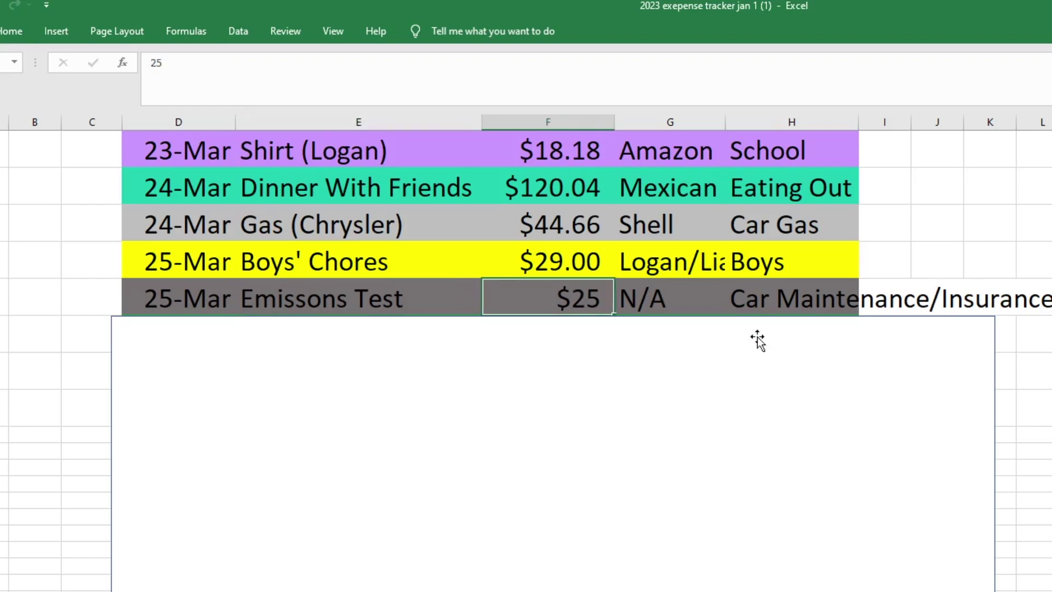
pyautogui.click(794, 301)
# Uncover the 26-Mar NO SPEND and 27-Mar Food rows, selecting the NO SPEND description and stepping through the Food row's cells from description to category
pyautogui.moveTo(820, 389); pyautogui.dragTo(817, 422)
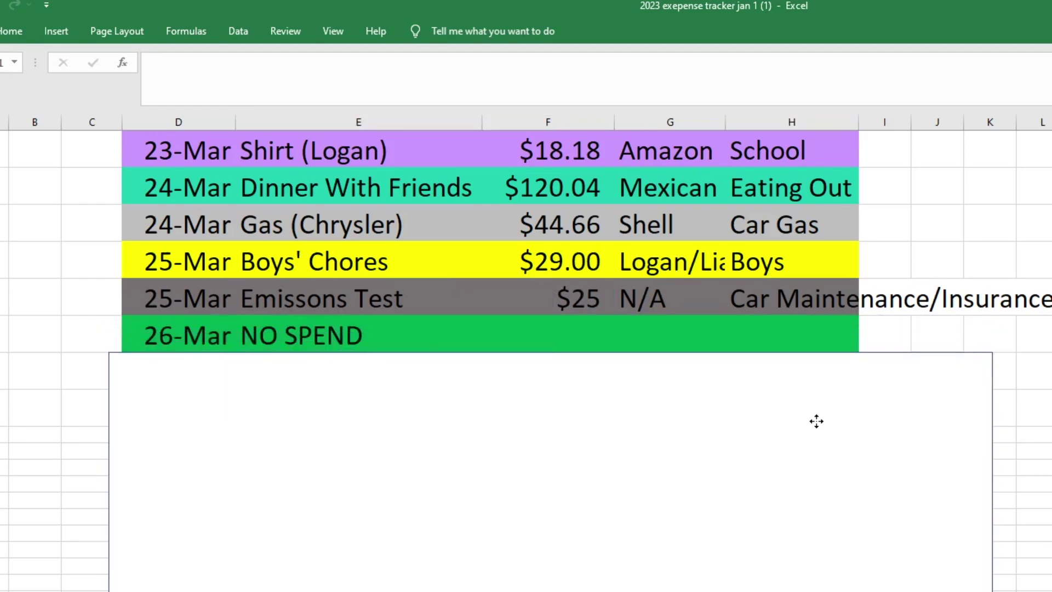
pyautogui.click(330, 336)
pyautogui.moveTo(488, 388); pyautogui.dragTo(490, 427)
pyautogui.click(348, 371)
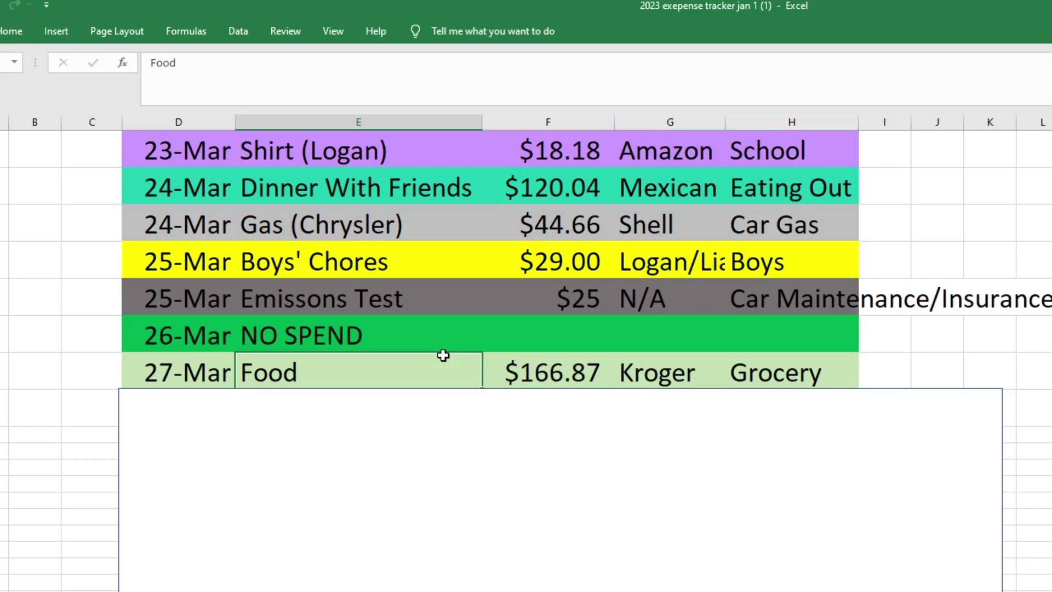
pyautogui.press('Tab')
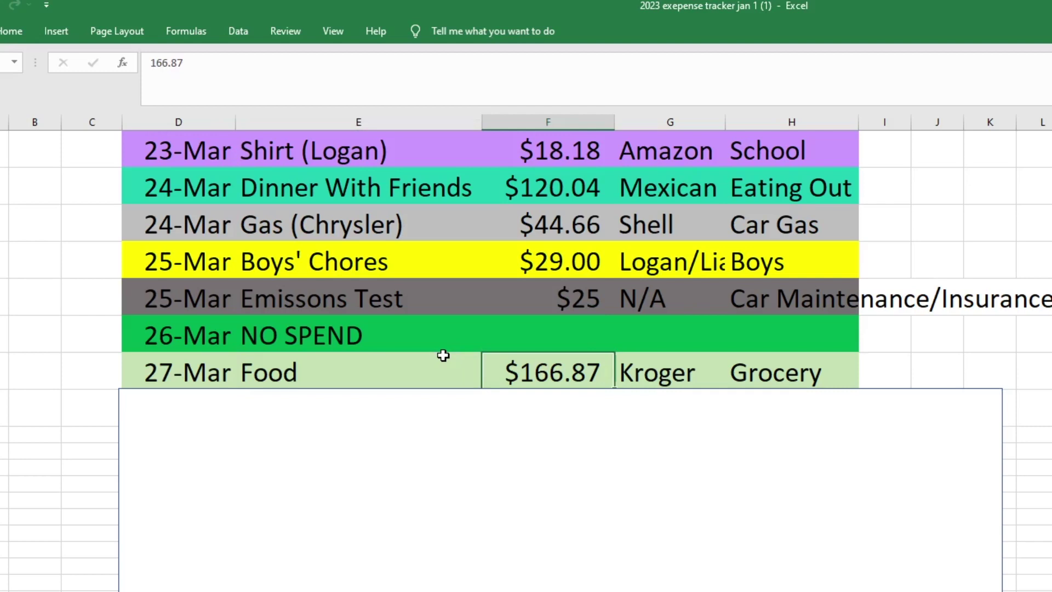
pyautogui.press('Tab')
pyautogui.press('Tab')
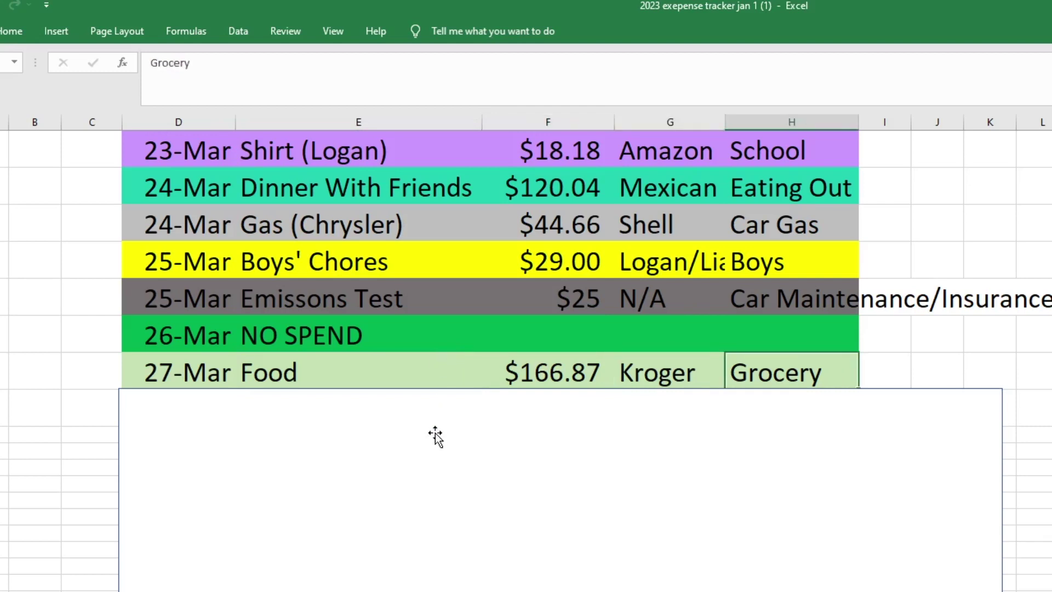
# Move the cover shape below the 28-Mar NO SPEND row
pyautogui.moveTo(435, 434); pyautogui.dragTo(438, 474)
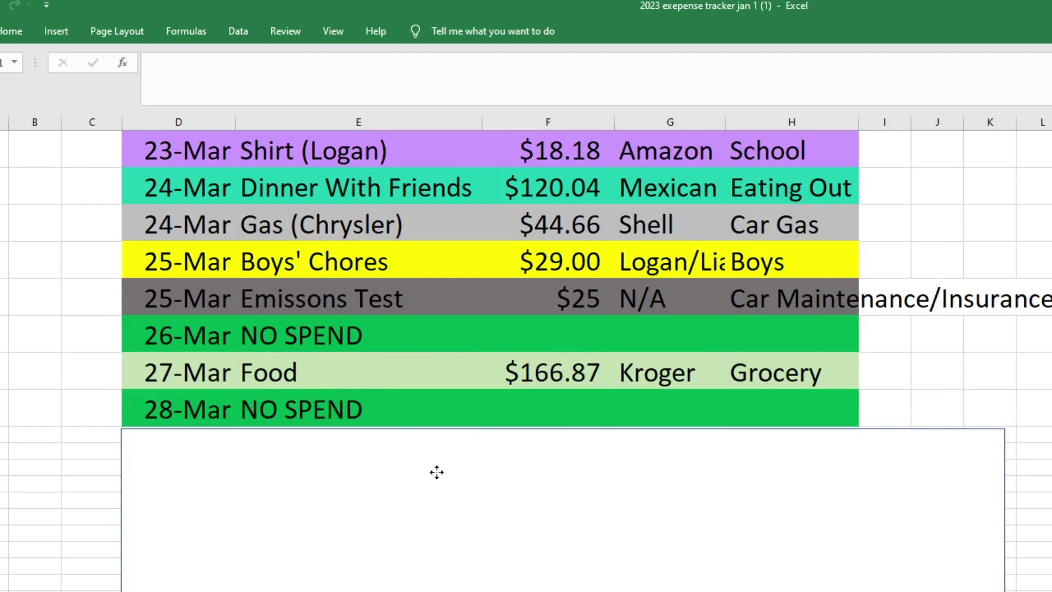
pyautogui.click(435, 473)
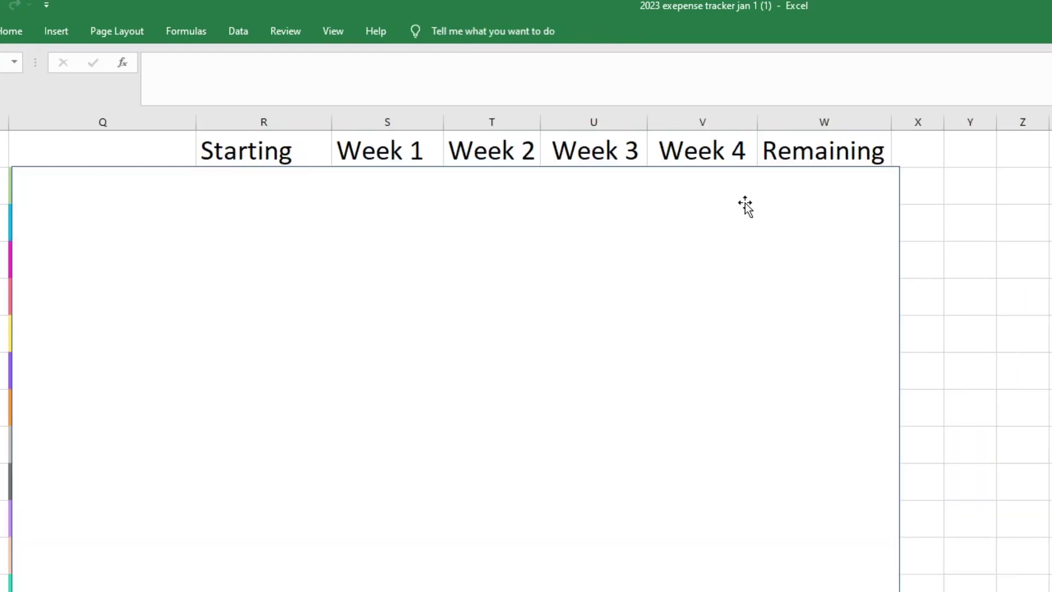
# In the budget summary, uncover the Grocery and Pet rows in turn, selecting each row's Starting and Remaining amounts
pyautogui.moveTo(748, 203); pyautogui.dragTo(751, 240)
pyautogui.click(253, 186)
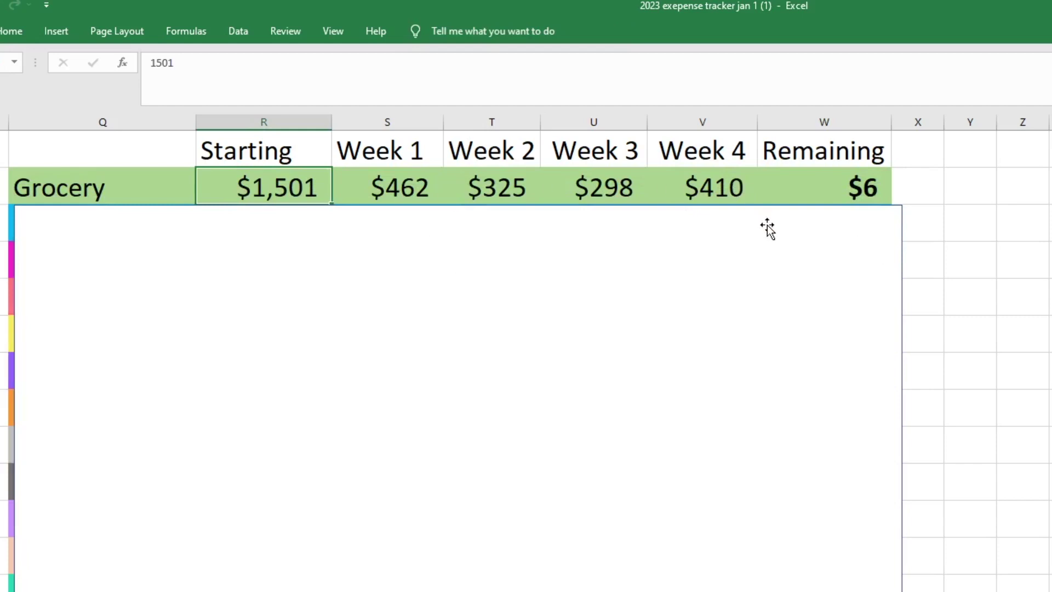
pyautogui.click(876, 193)
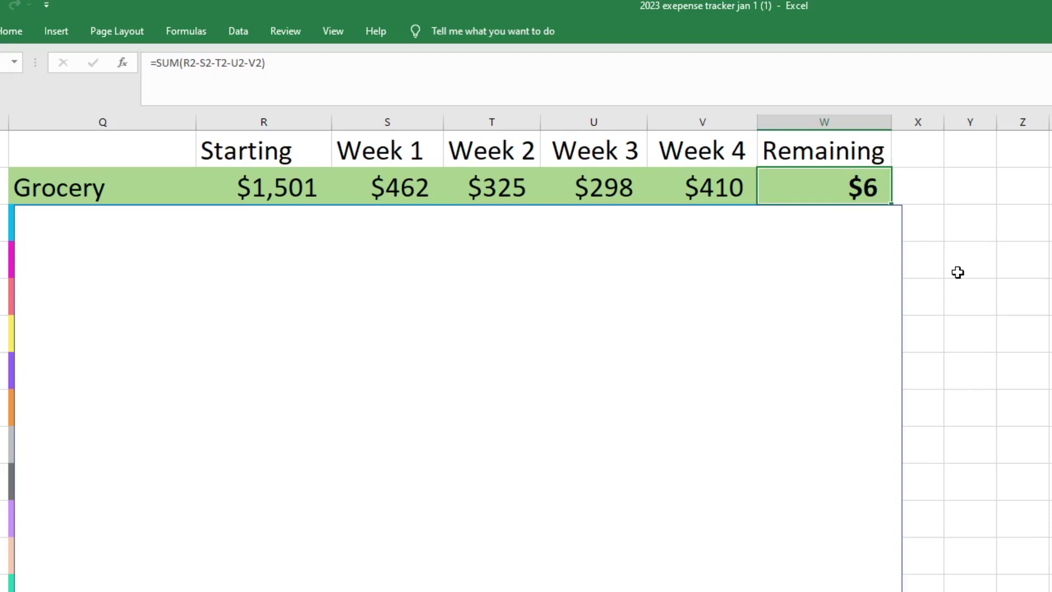
pyautogui.moveTo(724, 258); pyautogui.dragTo(723, 295)
pyautogui.click(291, 227)
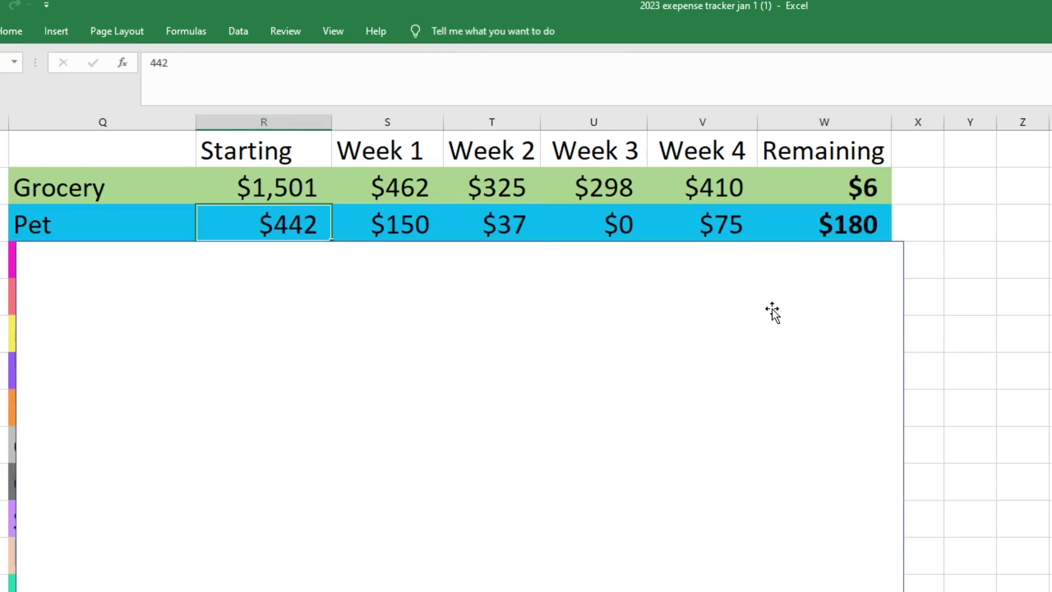
pyautogui.click(872, 224)
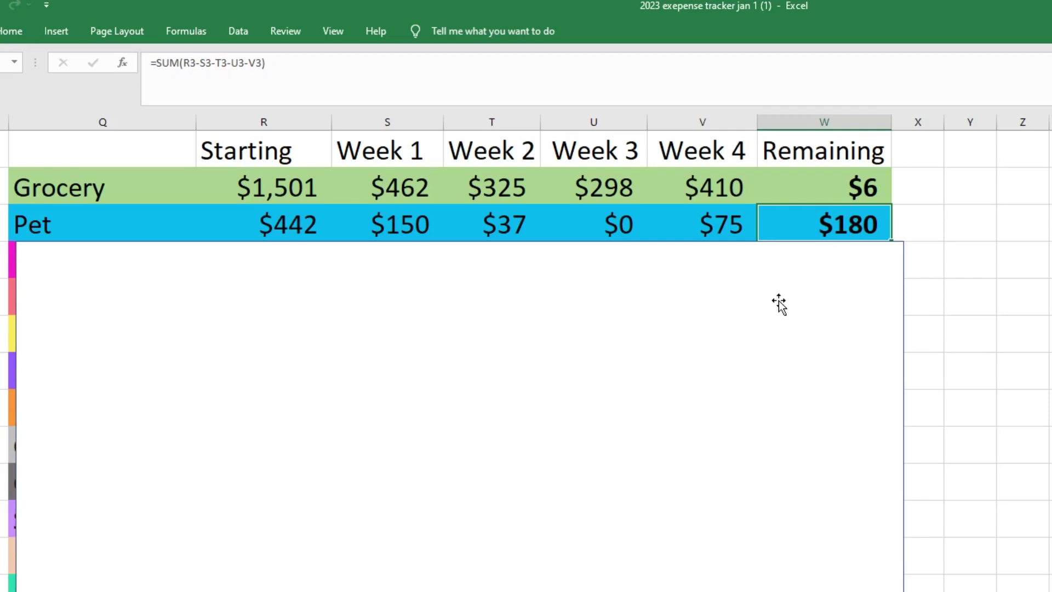
# Uncover the two personal budget rows between Pet and Boys in turn, selecting each row's Starting and Remaining amounts
pyautogui.moveTo(779, 304); pyautogui.dragTo(777, 336)
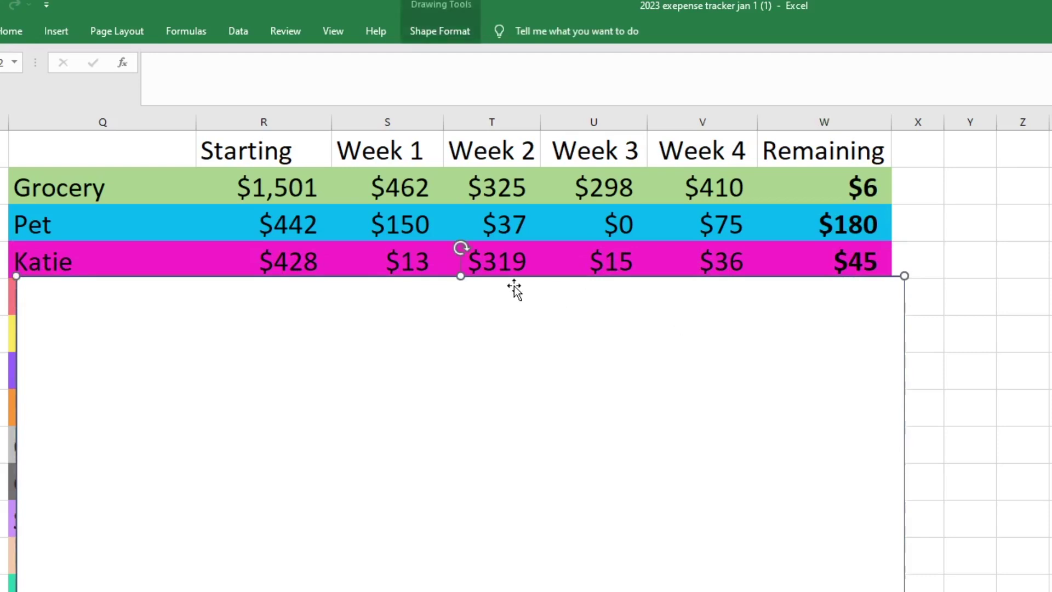
pyautogui.click(296, 263)
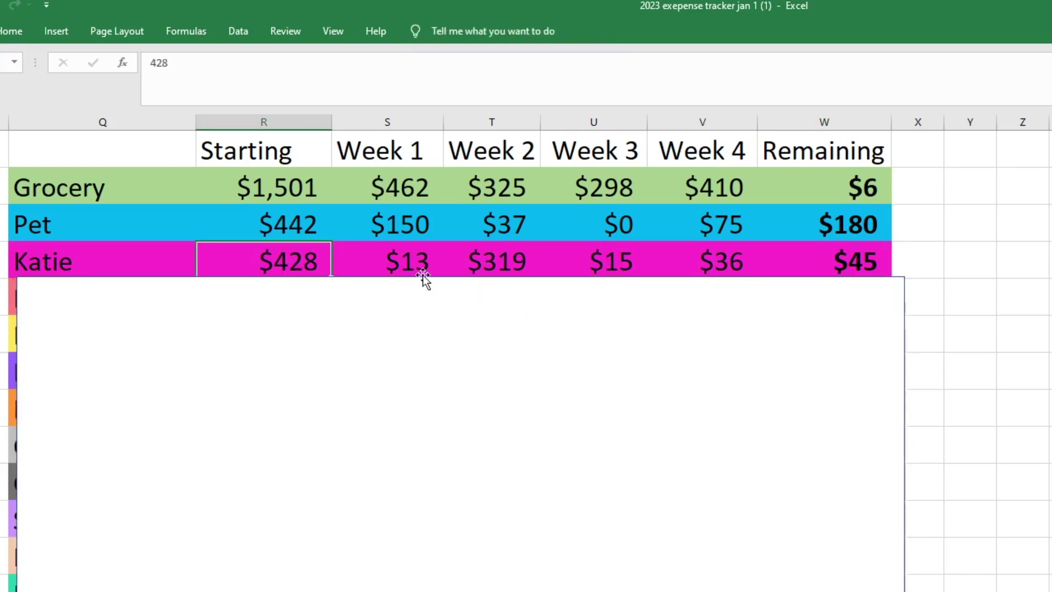
pyautogui.click(872, 259)
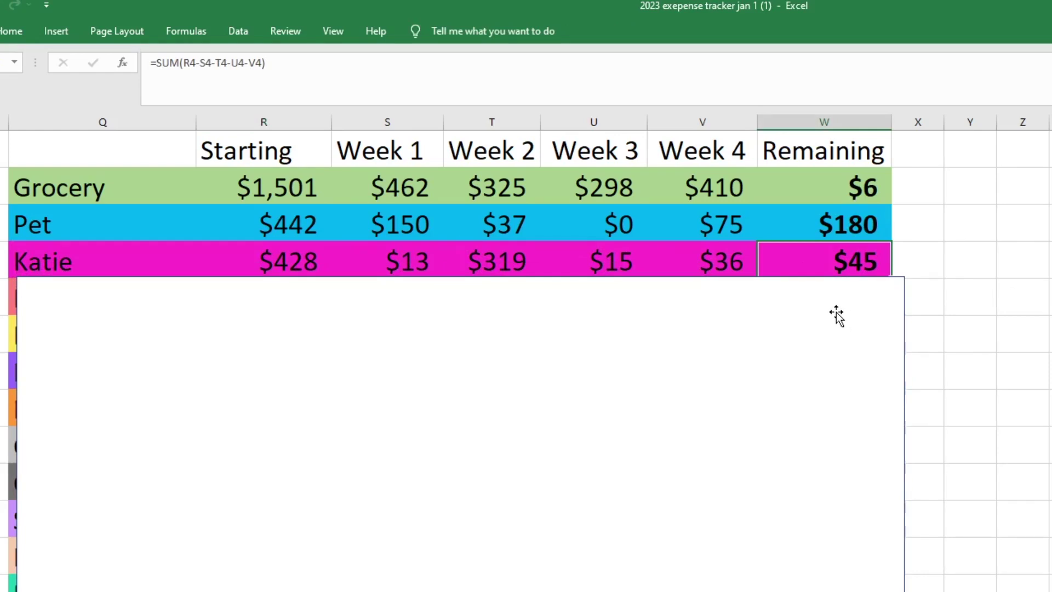
pyautogui.moveTo(836, 316); pyautogui.dragTo(840, 354)
pyautogui.click(289, 305)
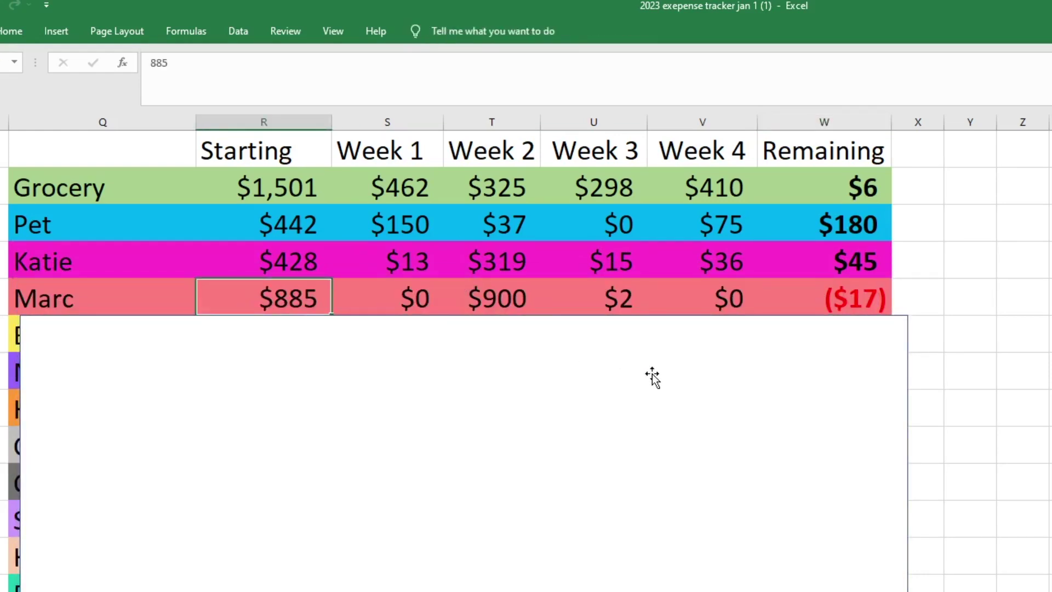
pyautogui.click(868, 298)
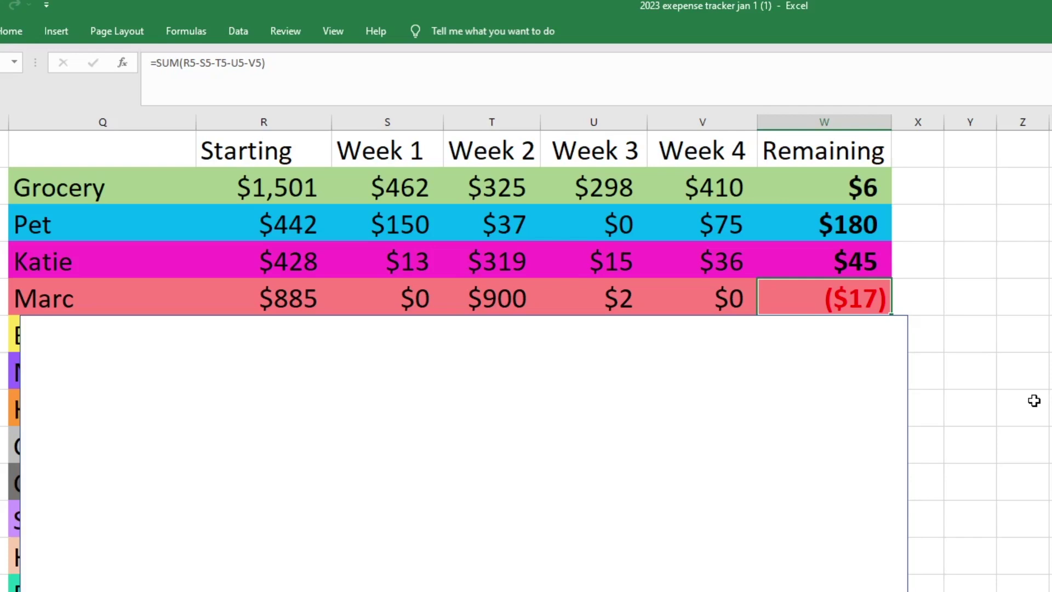
# Uncover the Boys and Misc budget rows in turn, selecting each row's Starting and Remaining amounts
pyautogui.moveTo(874, 362); pyautogui.dragTo(881, 396)
pyautogui.click(307, 338)
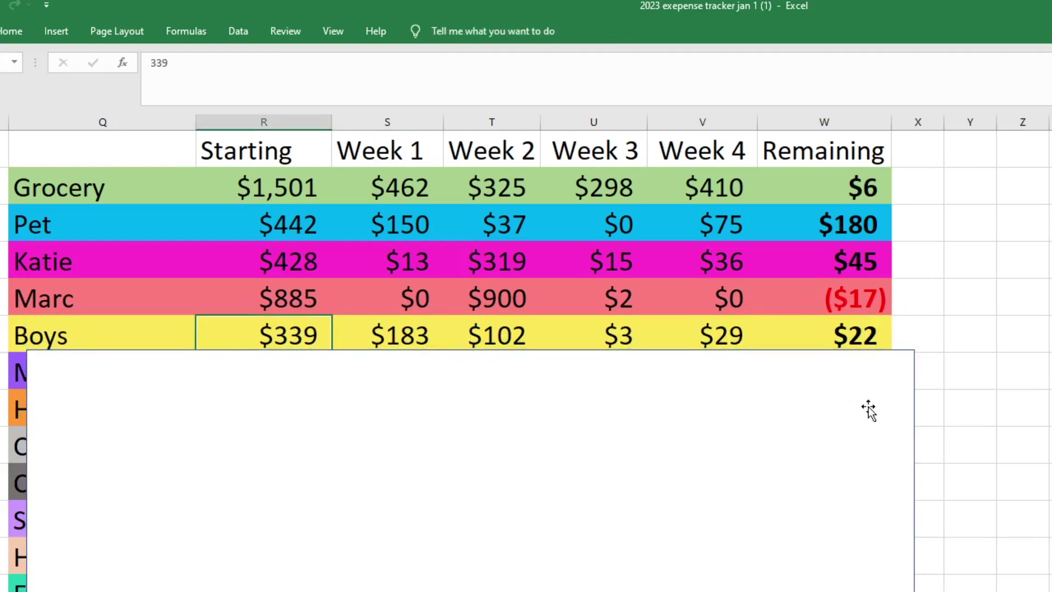
pyautogui.click(859, 337)
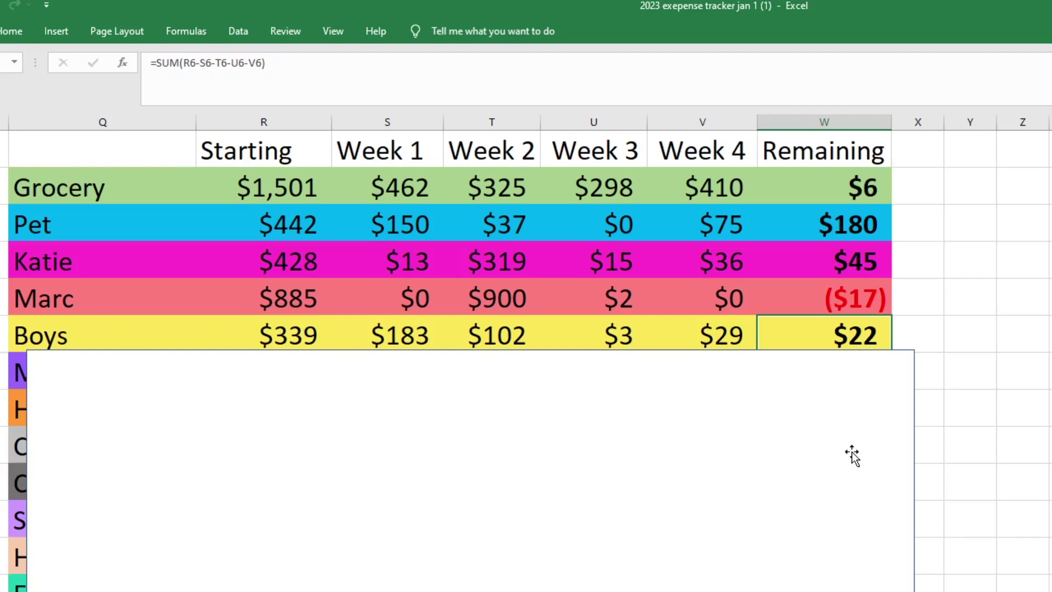
pyautogui.moveTo(760, 424); pyautogui.dragTo(765, 458)
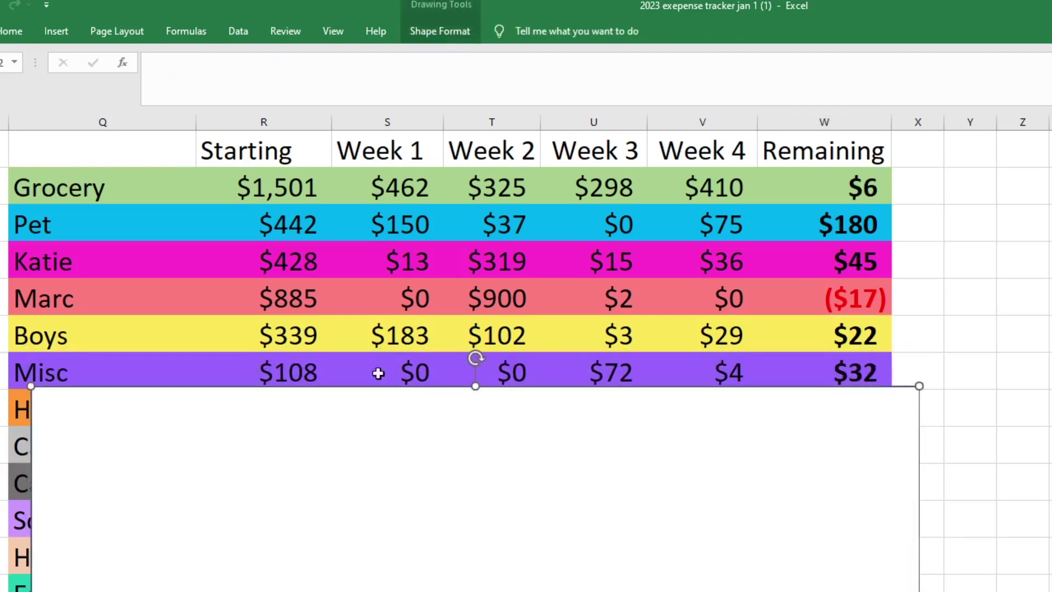
pyautogui.click(311, 373)
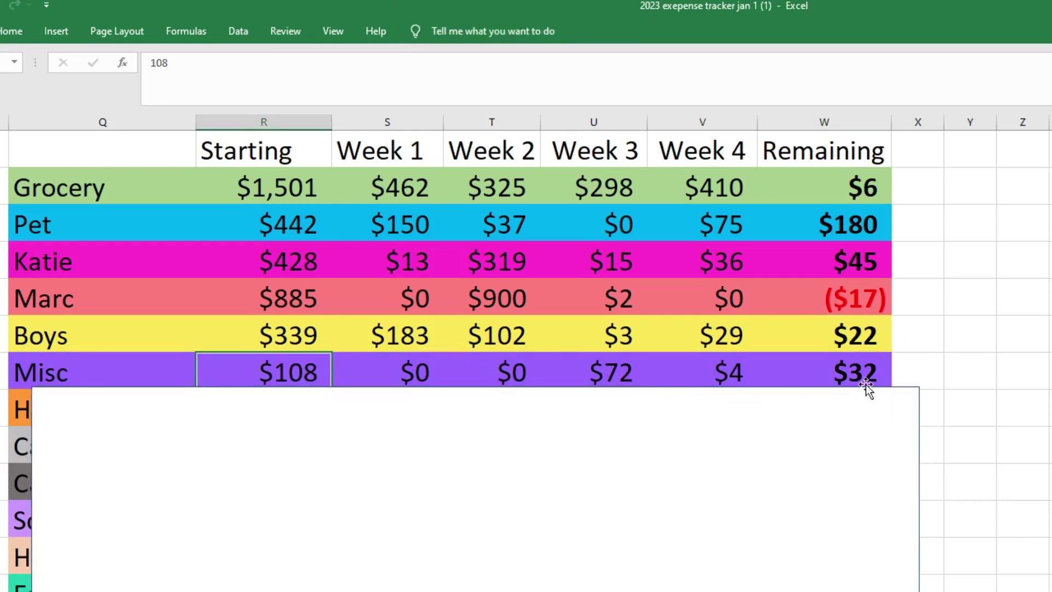
pyautogui.click(899, 402)
pyautogui.click(883, 374)
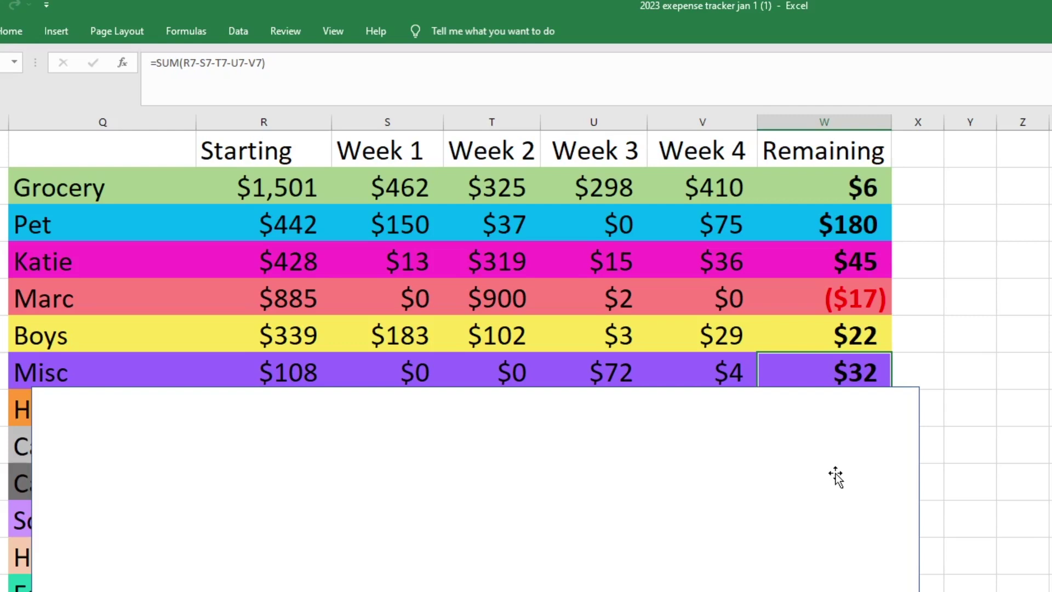
# Uncover the House Bills and Car Gas budget rows in turn, selecting each row's Starting and Remaining amounts
pyautogui.moveTo(799, 425); pyautogui.dragTo(800, 460)
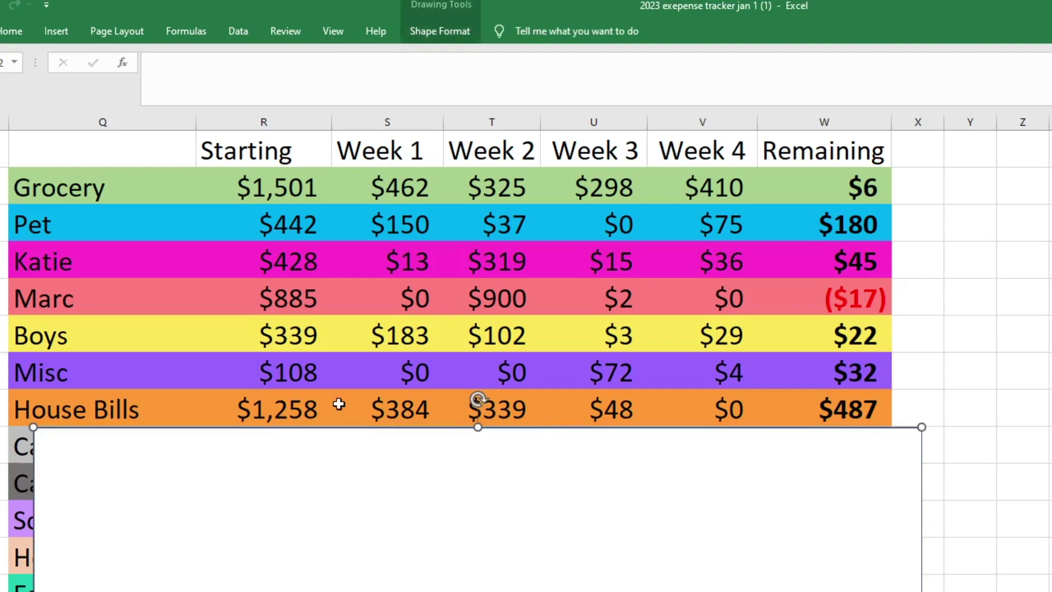
pyautogui.click(297, 412)
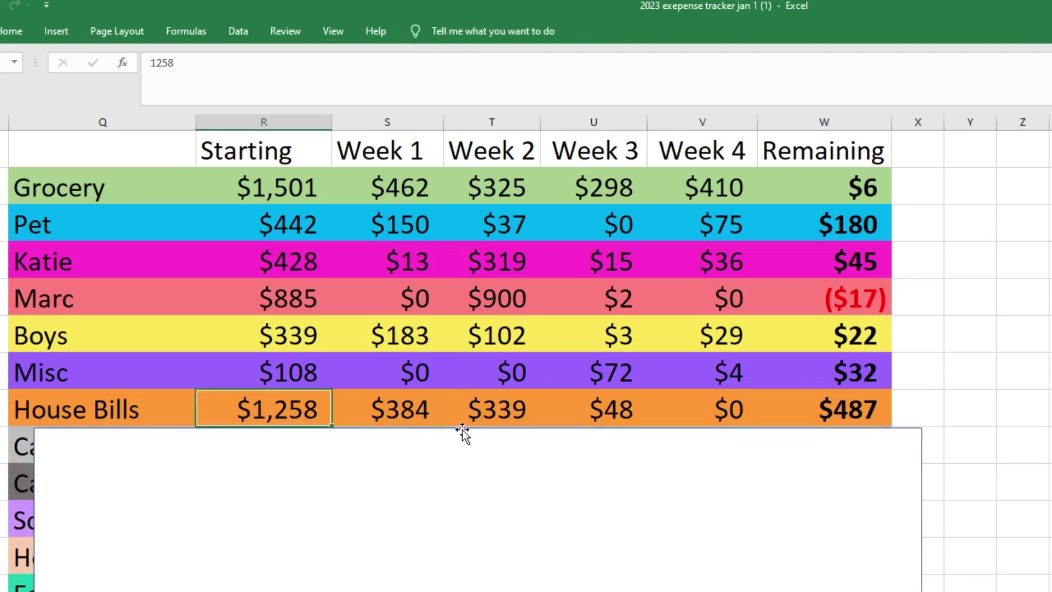
pyautogui.click(860, 415)
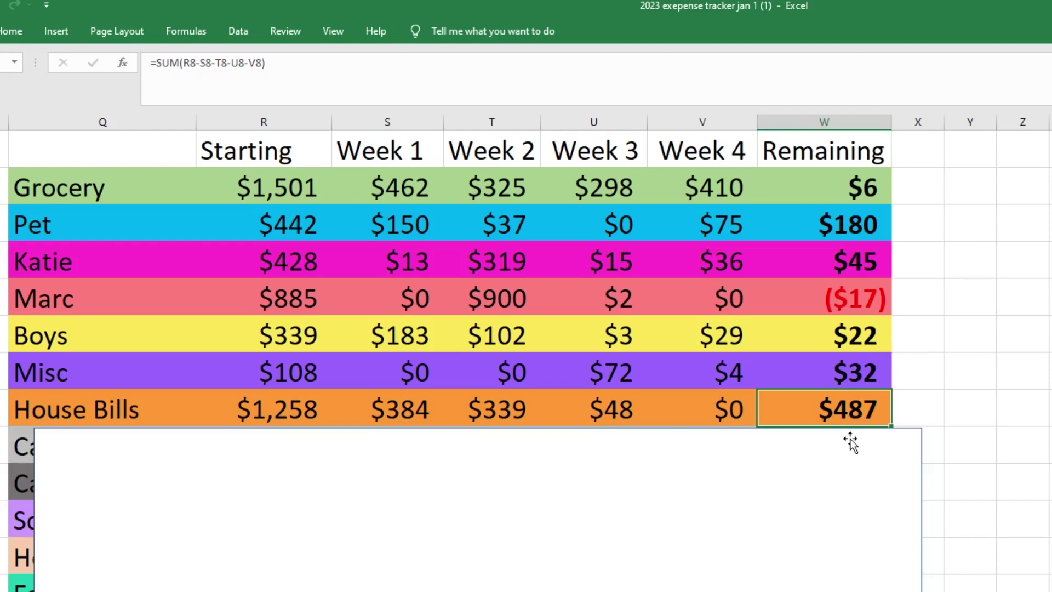
pyautogui.moveTo(801, 467); pyautogui.dragTo(820, 496)
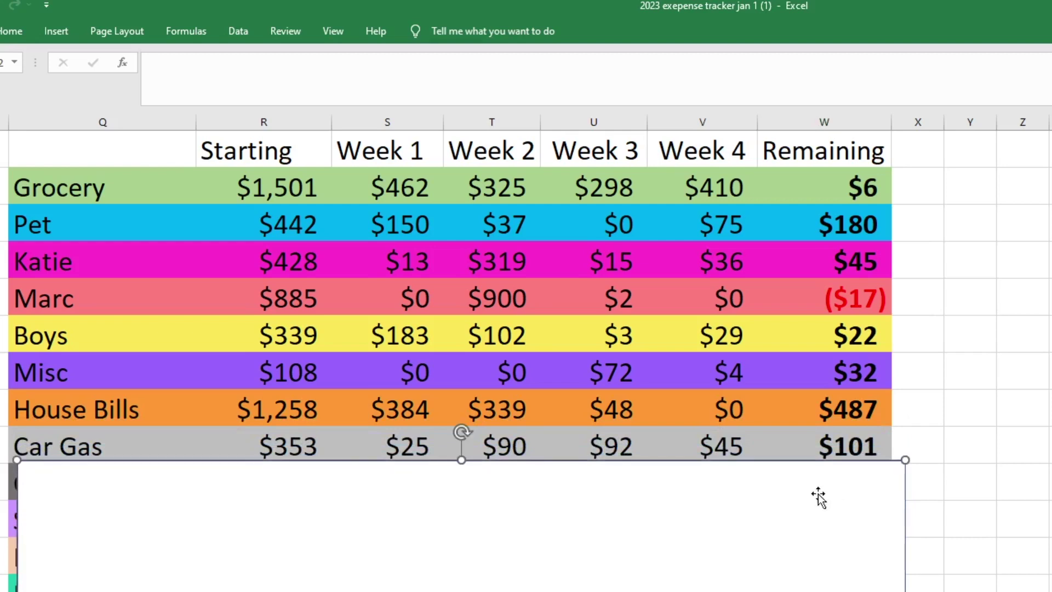
pyautogui.click(312, 446)
pyautogui.click(880, 447)
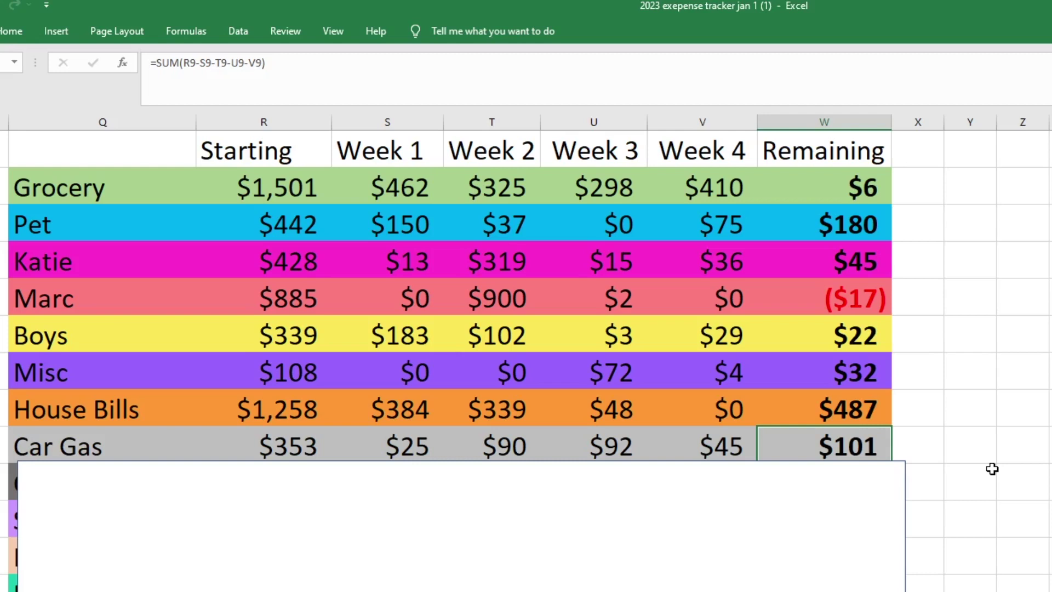
# Move the cover shape below the Car Insur./Main budget row and select that row's Remaining amount
pyautogui.click(838, 507)
pyautogui.moveTo(838, 508); pyautogui.dragTo(847, 544)
pyautogui.click(838, 486)
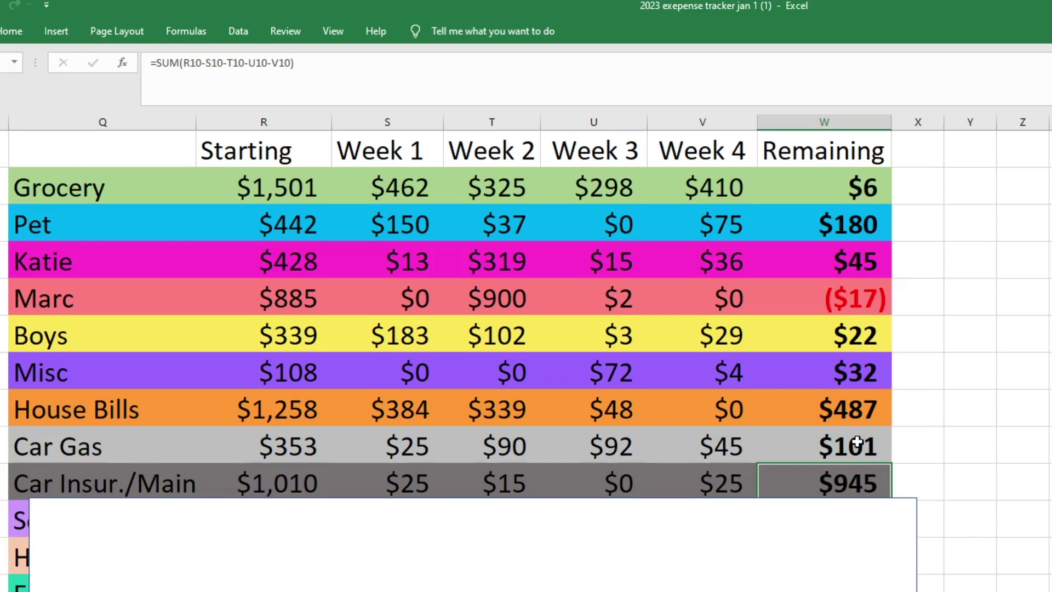
# Uncover the School and Holiday/Gift budget rows in turn, selecting each row's Starting and Remaining amounts
pyautogui.scroll(-2, 858, 443)
pyautogui.click(428, 403)
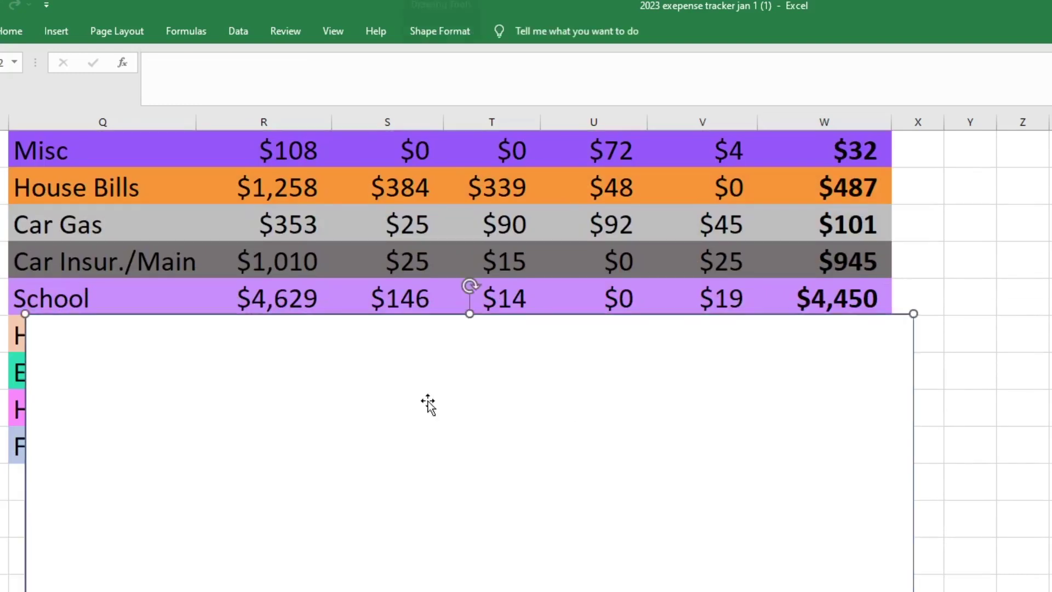
pyautogui.click(298, 308)
pyautogui.click(866, 298)
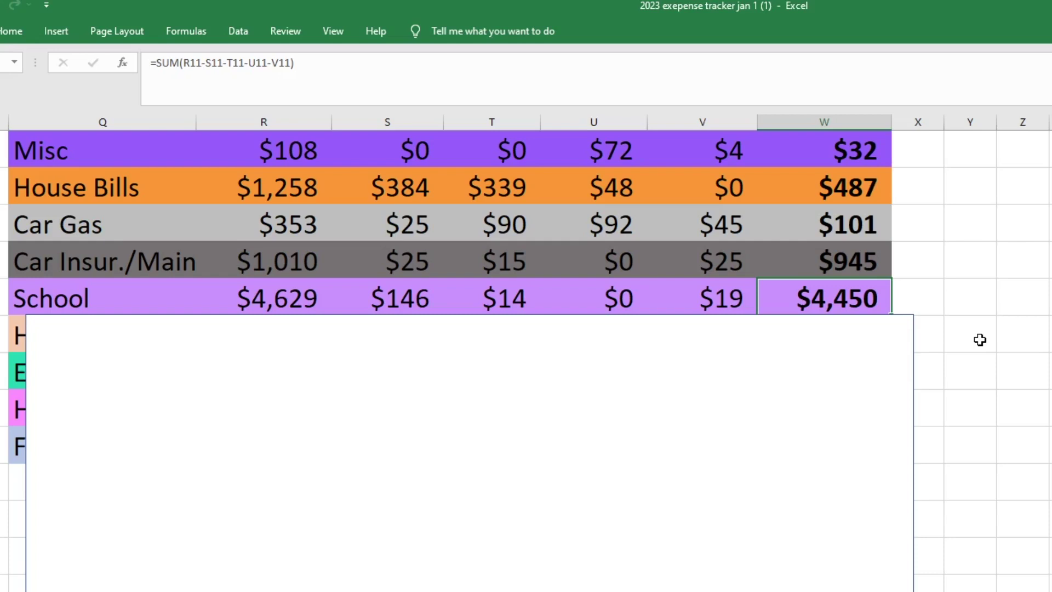
pyautogui.moveTo(821, 337); pyautogui.dragTo(823, 374)
pyautogui.click(296, 327)
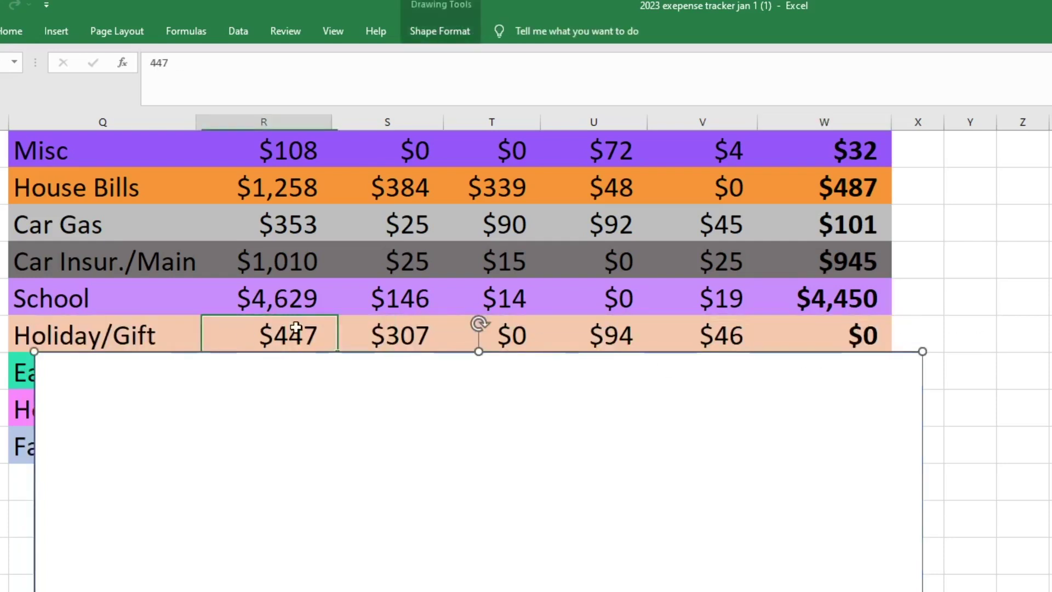
pyautogui.click(849, 333)
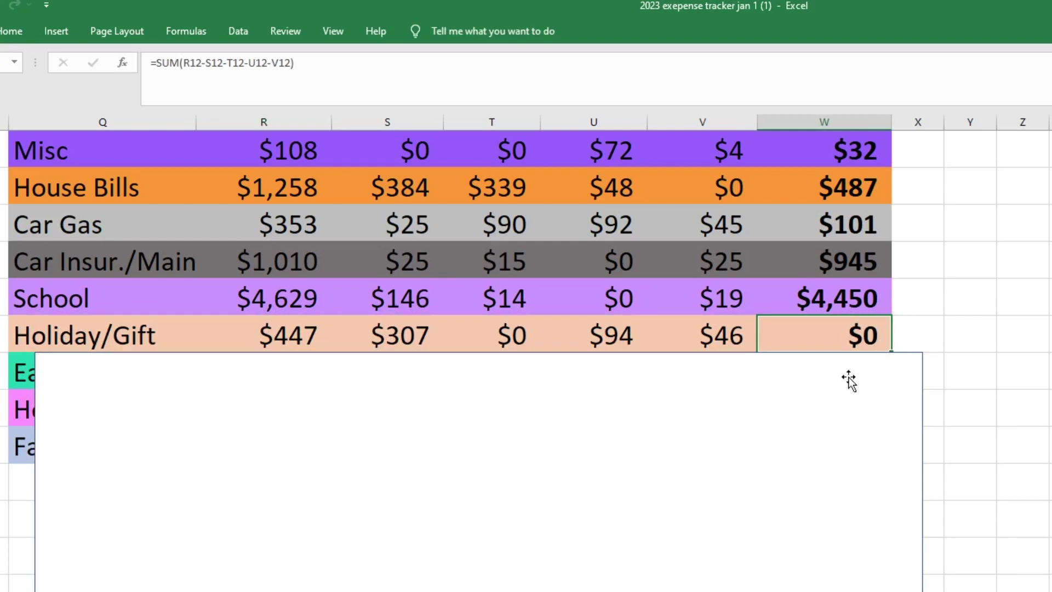
# Uncover the Eating Out budget row and select its Starting and Remaining amounts, followed by its Week 1–2 and Week 3–4 amounts
pyautogui.moveTo(848, 378); pyautogui.dragTo(847, 415)
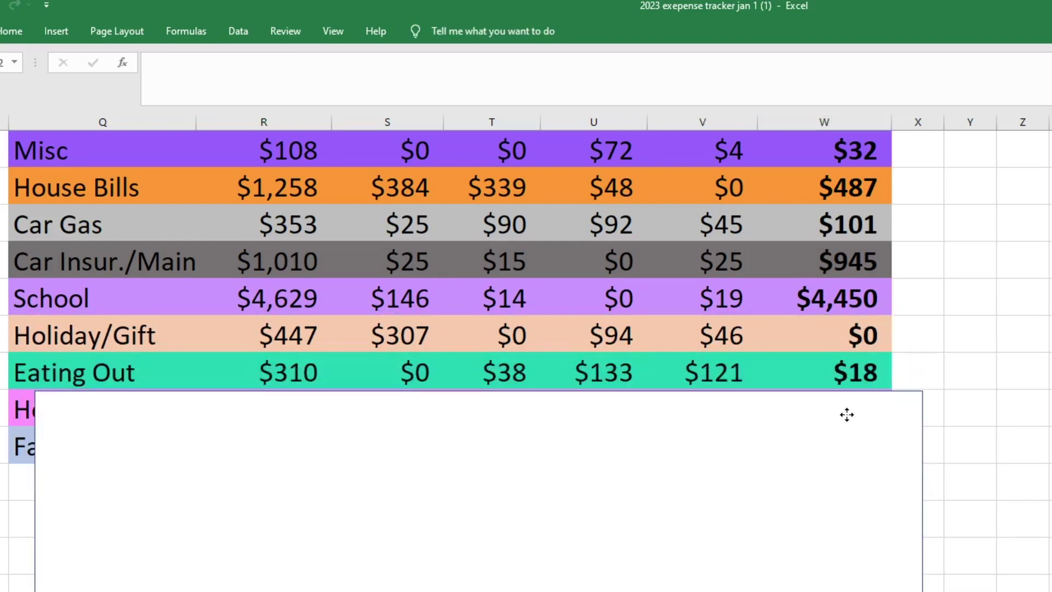
pyautogui.click(280, 369)
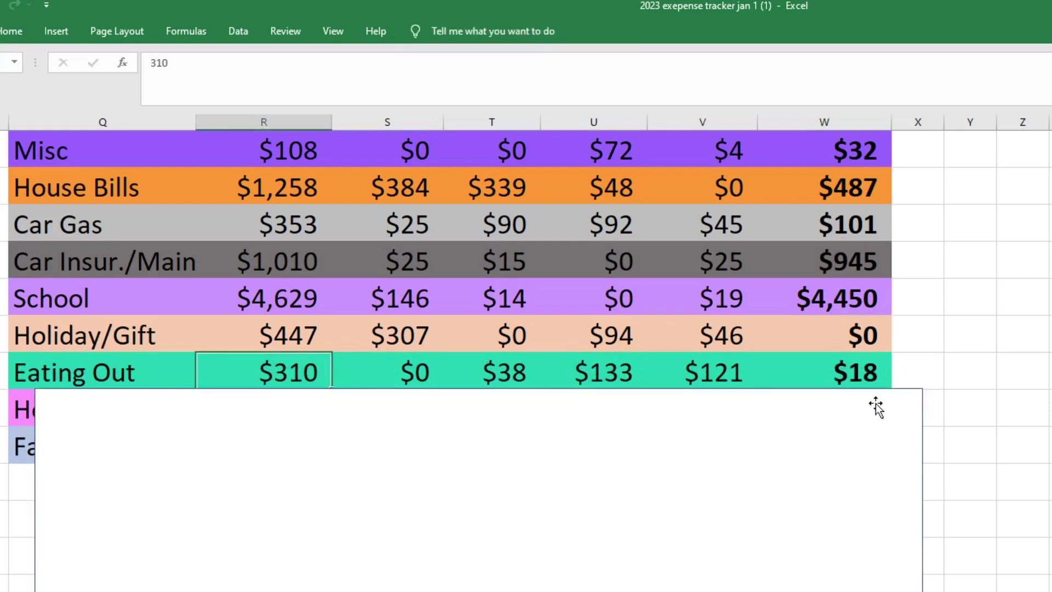
pyautogui.click(869, 371)
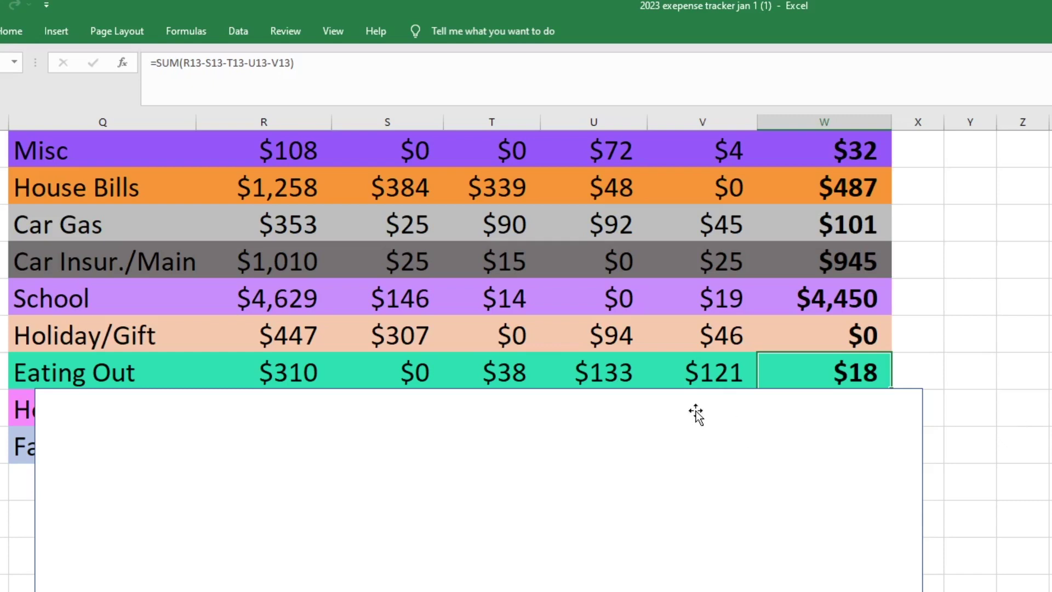
pyautogui.click(510, 371)
pyautogui.moveTo(451, 372); pyautogui.dragTo(418, 371)
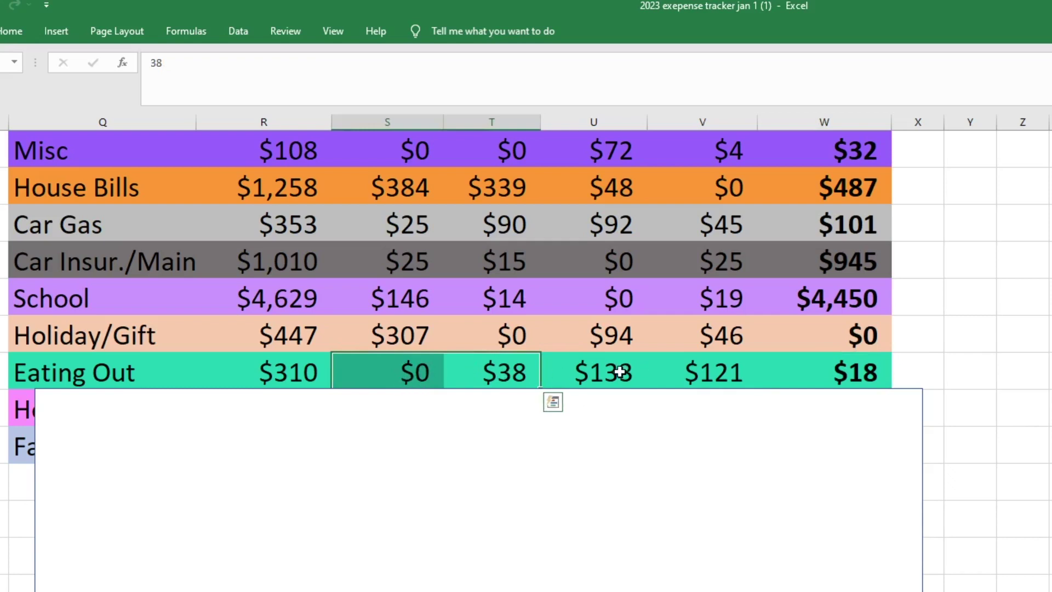
pyautogui.moveTo(634, 369); pyautogui.dragTo(723, 368)
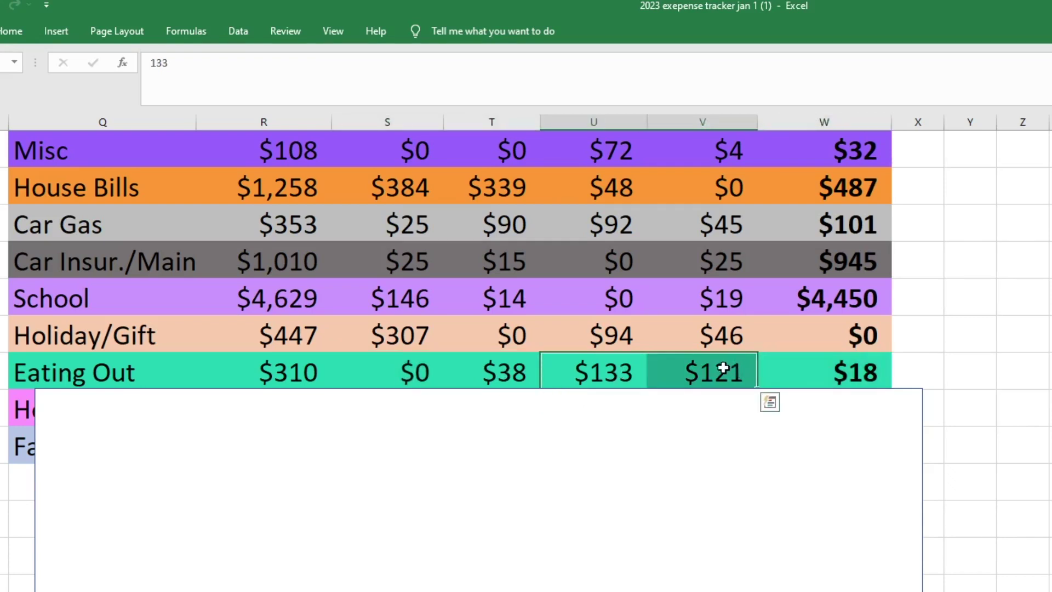
# Select the Eating Out row's Remaining amount, and uncover the House Things budget row, selecting its Starting and Remaining amounts
pyautogui.click(882, 370)
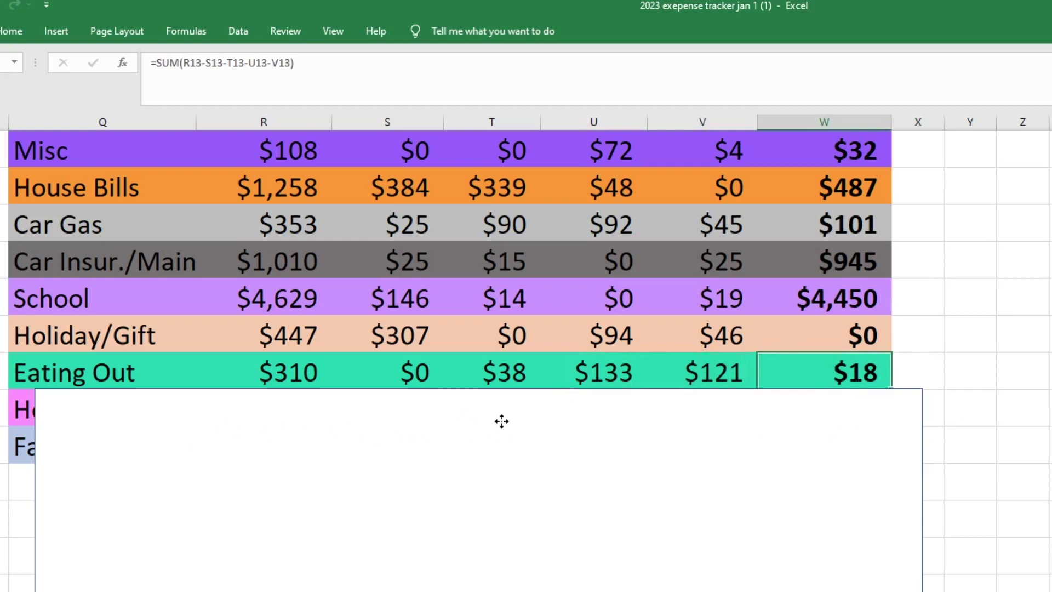
pyautogui.moveTo(500, 421); pyautogui.dragTo(501, 460)
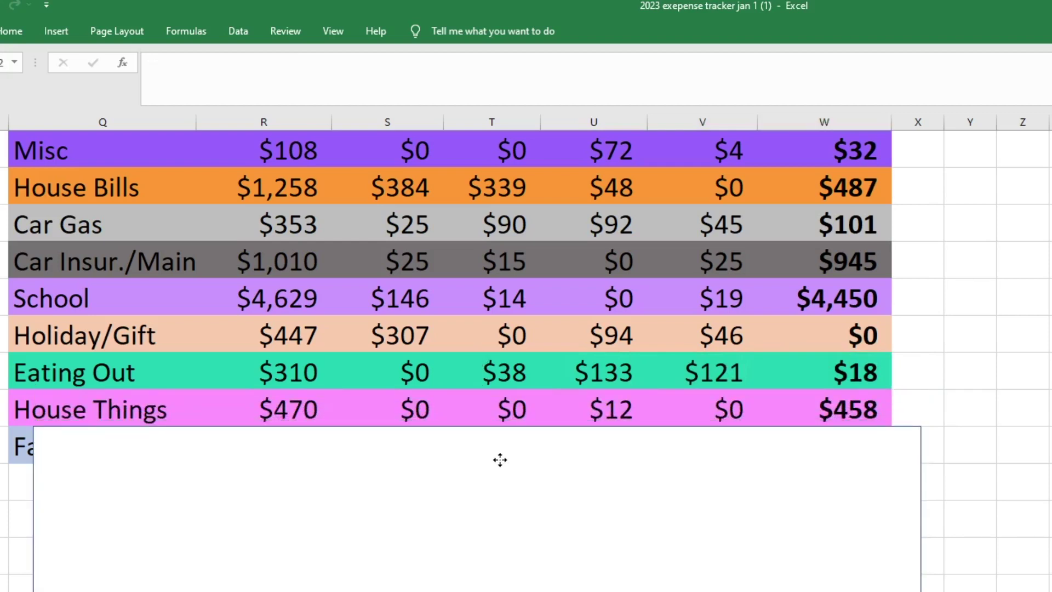
pyautogui.click(298, 407)
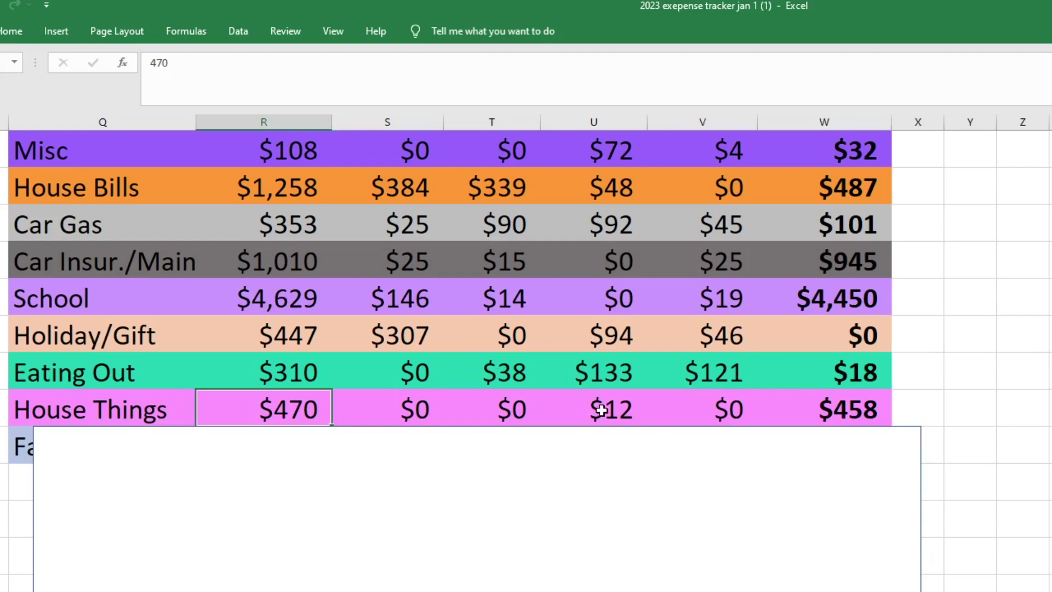
pyautogui.click(852, 410)
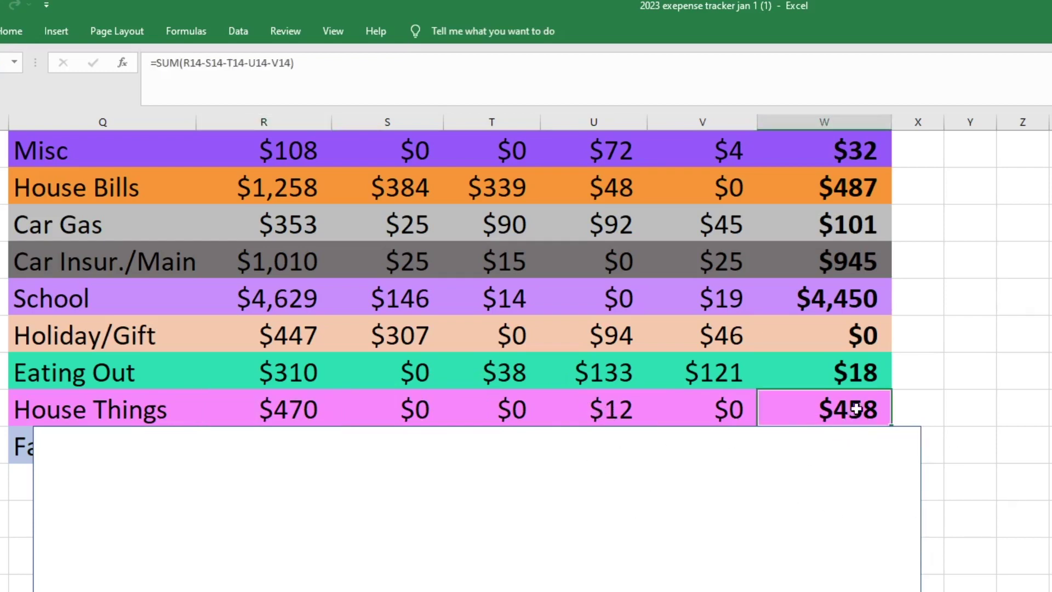
# Move the cover shape below the Family budget row and select that row's Starting, Week 1 and Remaining amounts
pyautogui.click(806, 459)
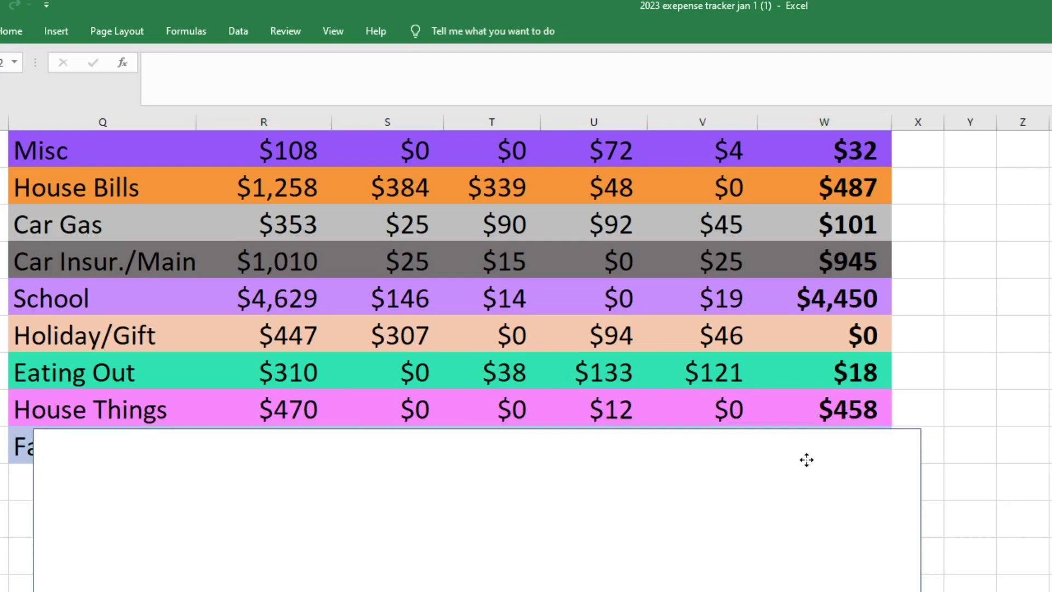
pyautogui.moveTo(807, 460); pyautogui.dragTo(805, 493)
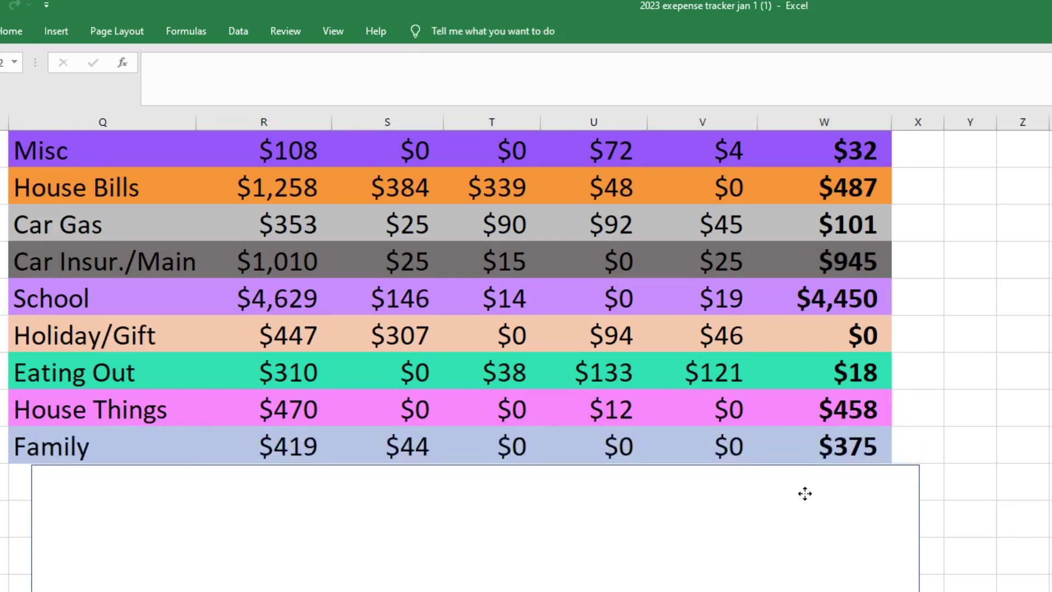
pyautogui.click(326, 443)
pyautogui.click(403, 442)
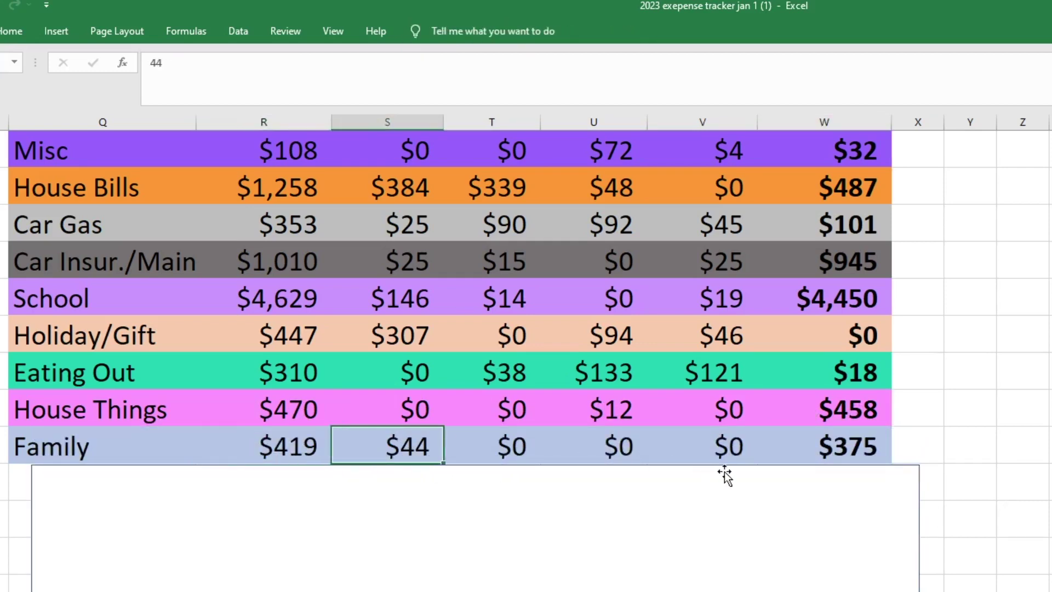
pyautogui.click(870, 440)
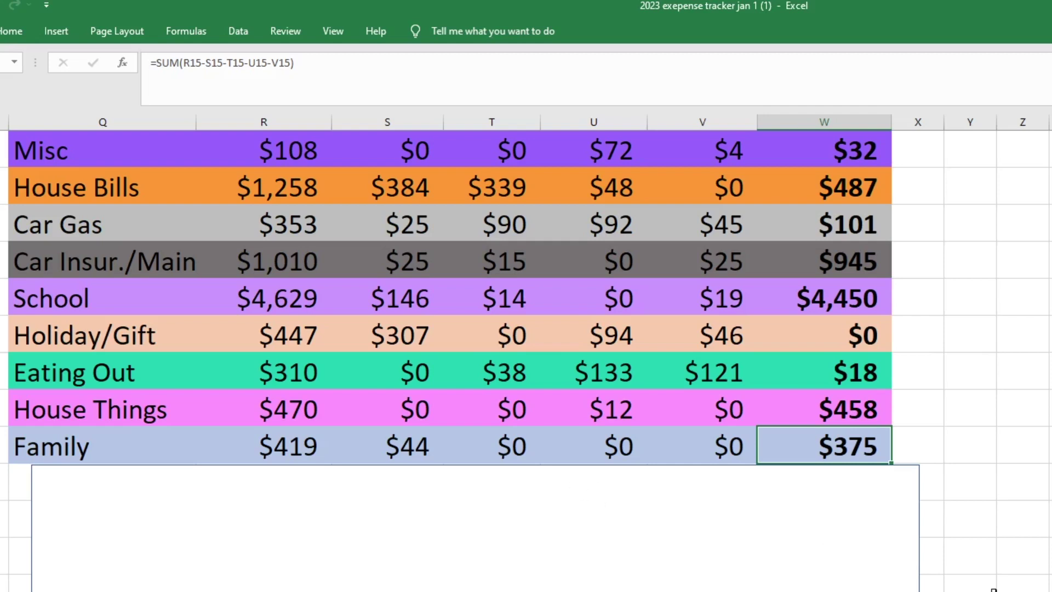
pyautogui.scroll(2, 880, 538)
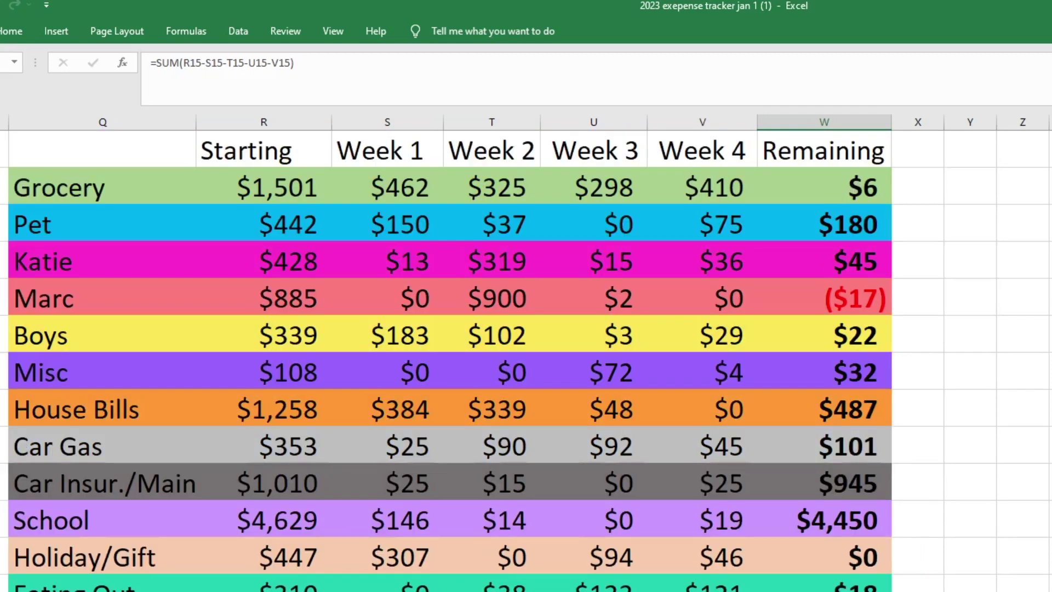